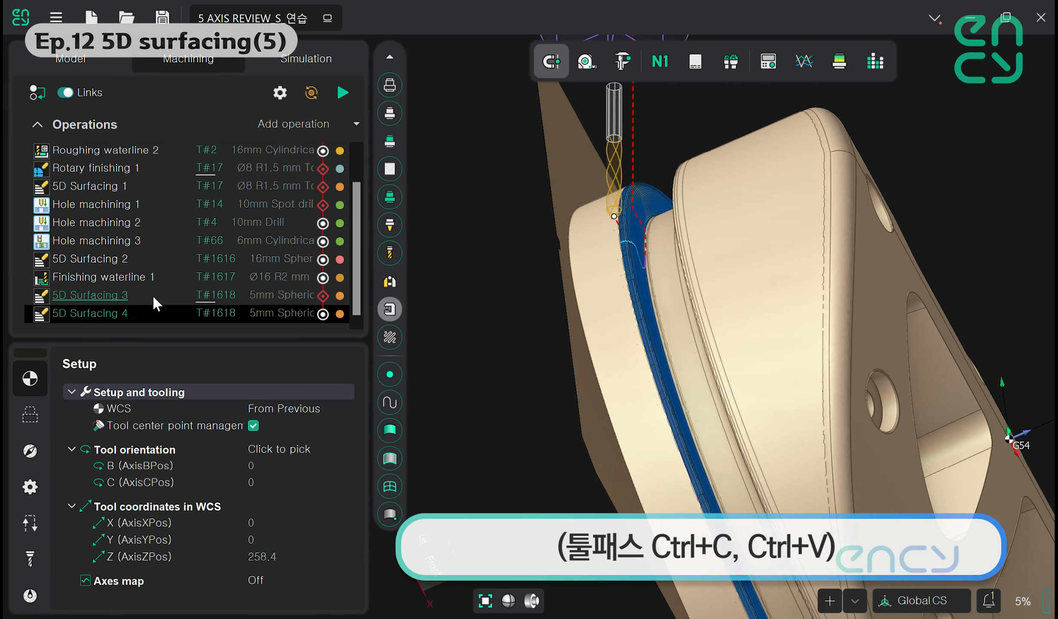
# Duplicate the 5D Surfacing 4 operation and assign the 10mm Spherical mill from the project tools to the copy
pyautogui.click(153, 297)
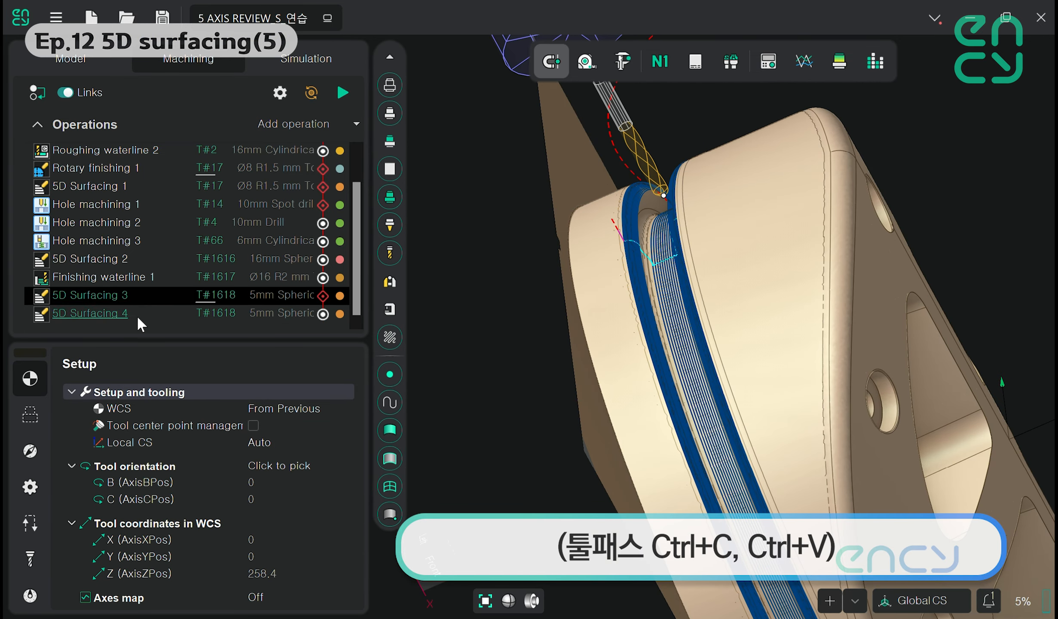
pyautogui.click(138, 316)
pyautogui.click(146, 302)
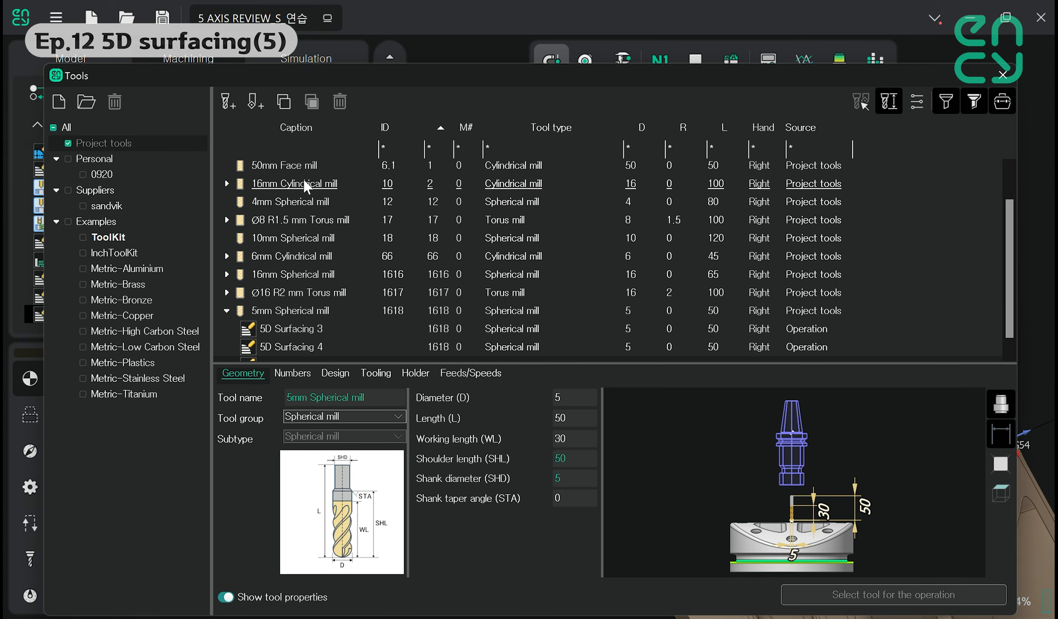
pyautogui.click(292, 237)
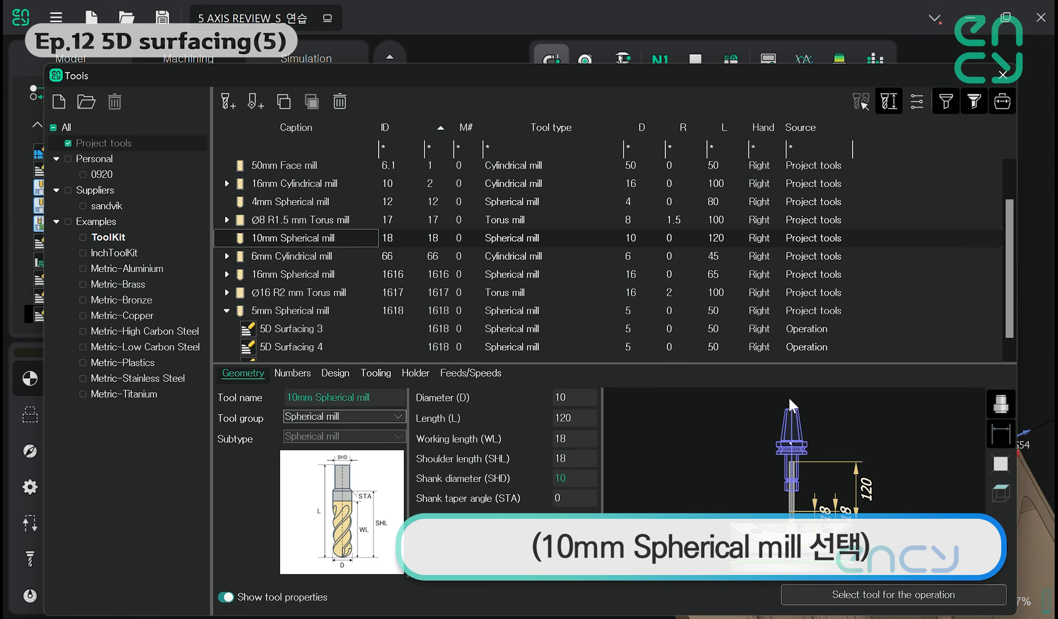
pyautogui.click(915, 599)
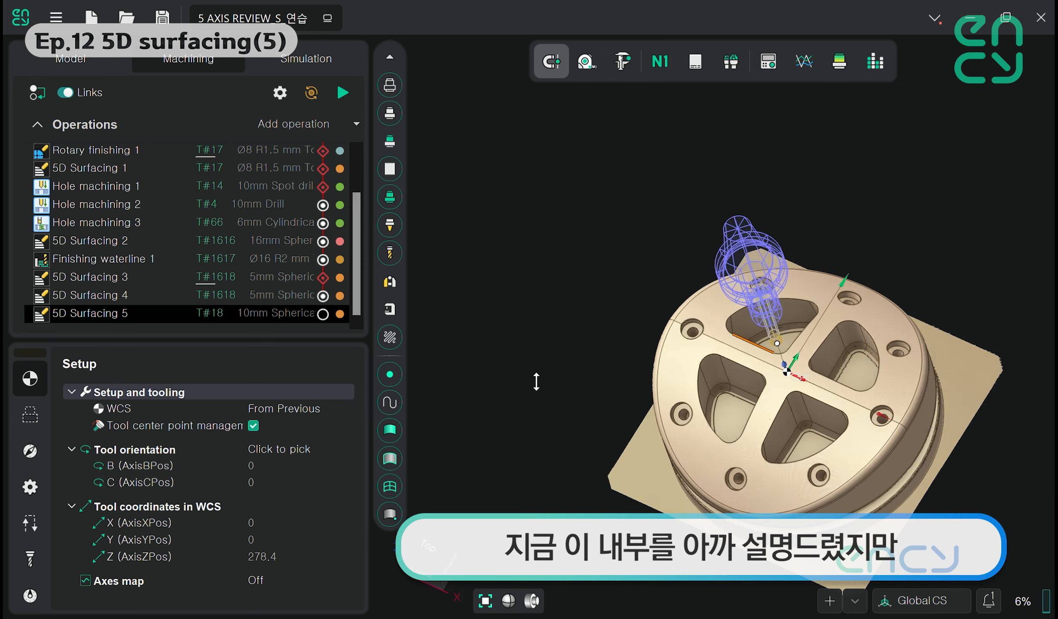
# Examine the draft of the inner walls and corner fillet in the pocket on the part's top face
pyautogui.moveTo(536, 381); pyautogui.dragTo(675, 412, button='middle')
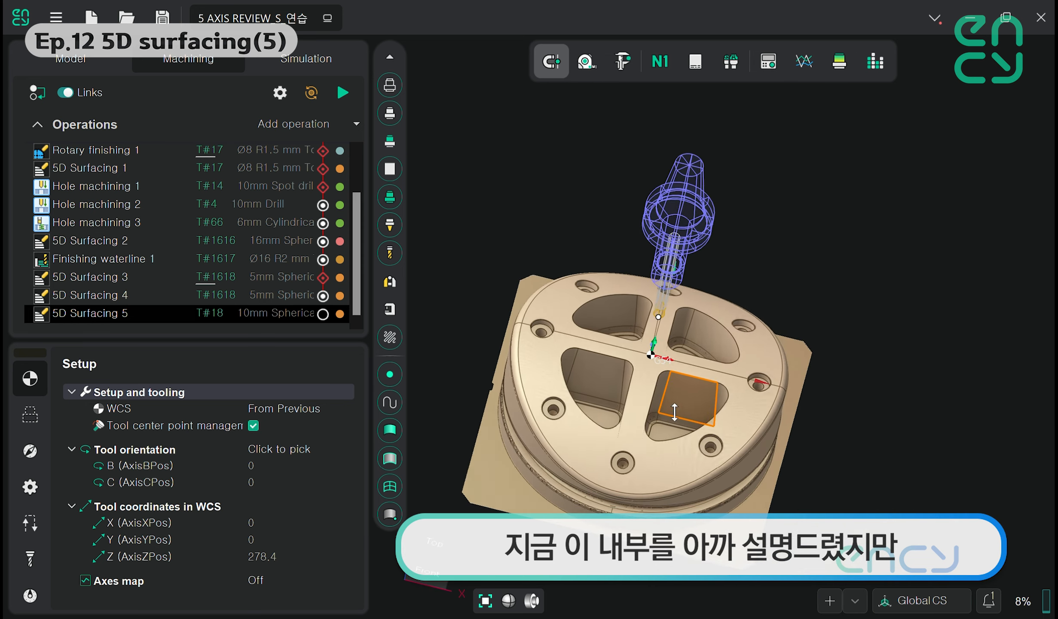
pyautogui.scroll(5, 671, 414)
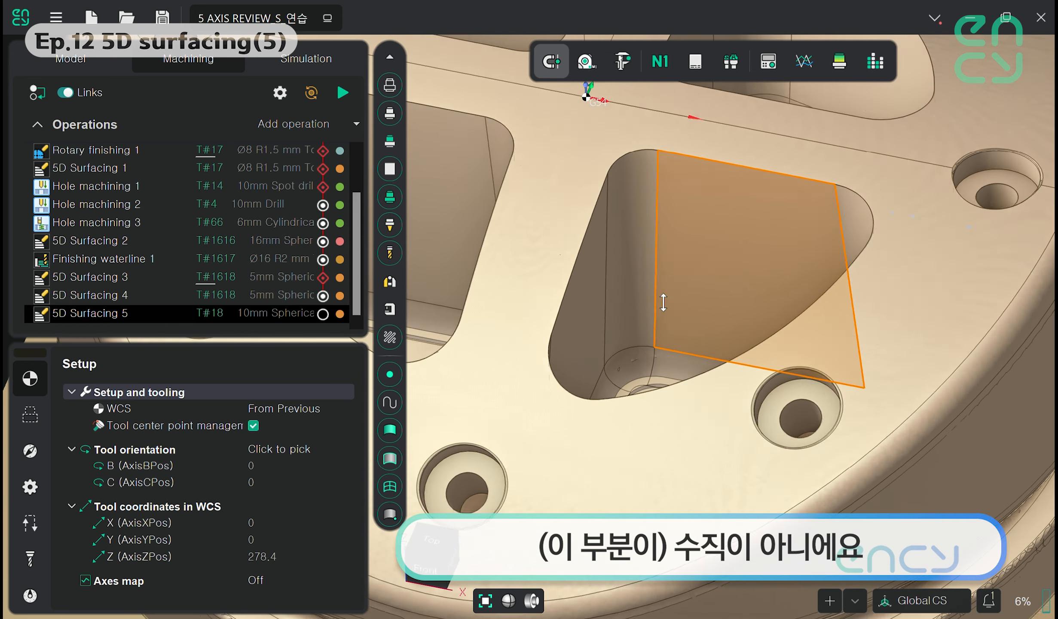
pyautogui.moveTo(664, 303); pyautogui.dragTo(681, 293, button='middle')
pyautogui.moveTo(634, 265)
pyautogui.mouseDown(button='middle')
pyautogui.moveTo(654, 301)
pyautogui.moveTo(632, 276)
pyautogui.mouseUp(button='middle')
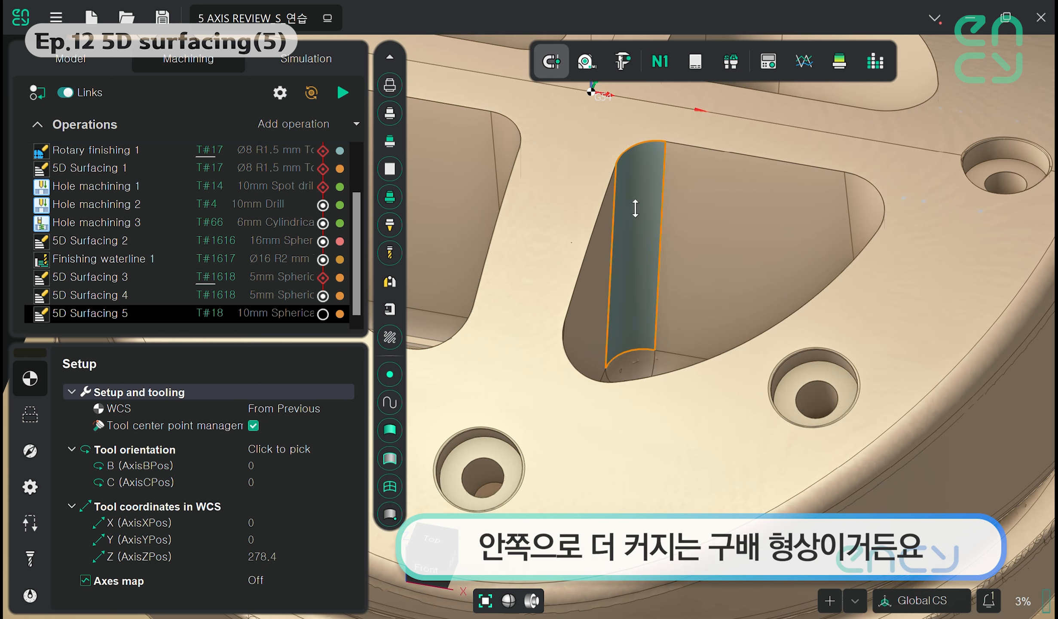
pyautogui.moveTo(613, 326); pyautogui.dragTo(634, 346, button='middle')
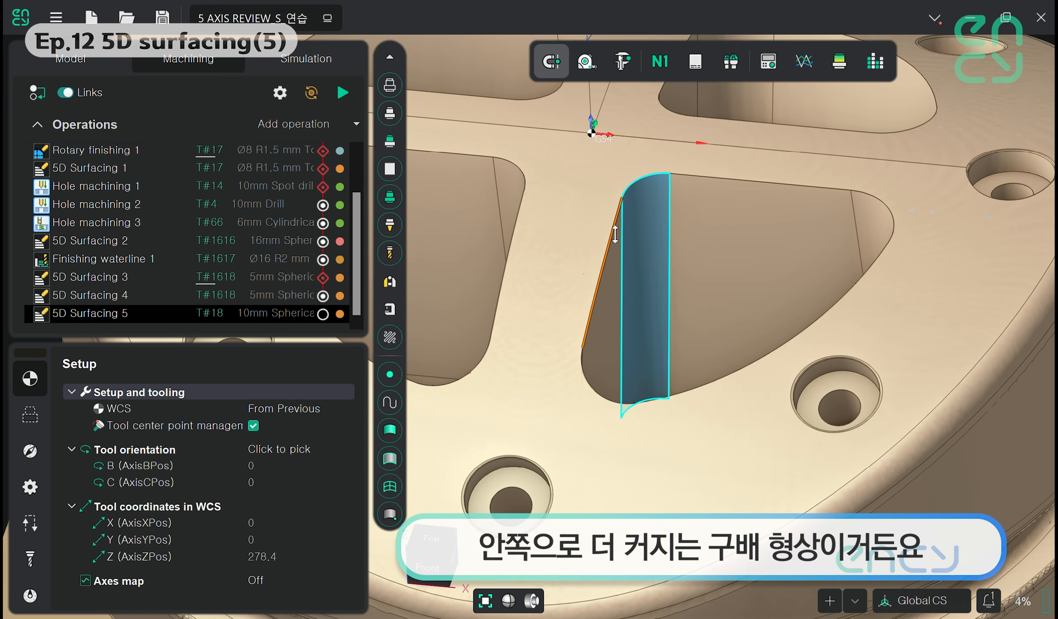
pyautogui.moveTo(668, 273); pyautogui.dragTo(685, 163, button='middle')
pyautogui.click(643, 198)
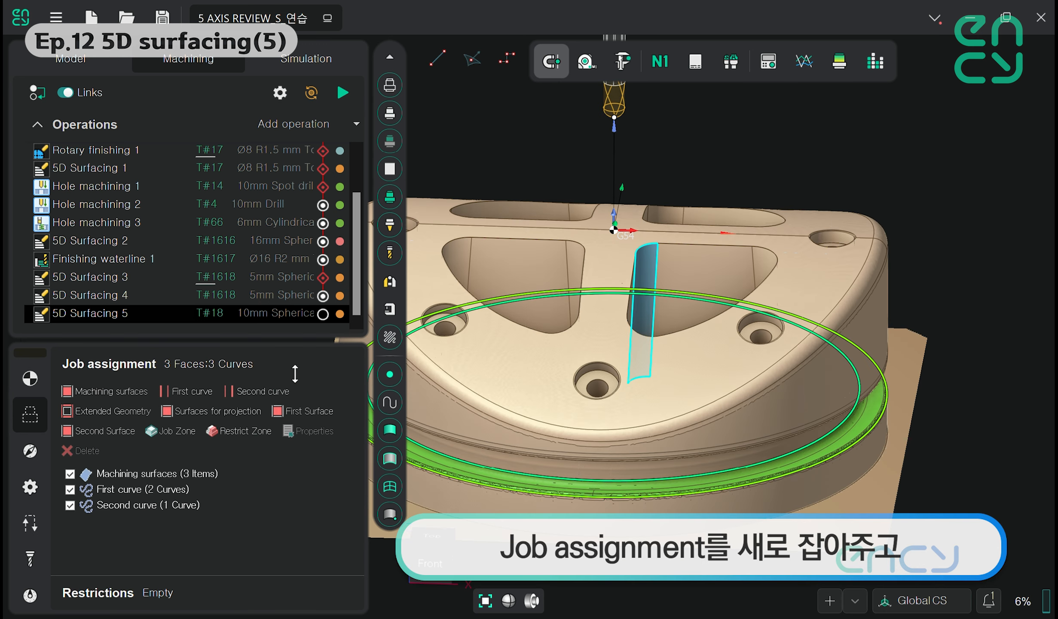
# Delete the existing machining surfaces, first curve and second curve from the job assignment of 5D Surfacing 5
pyautogui.click(155, 474)
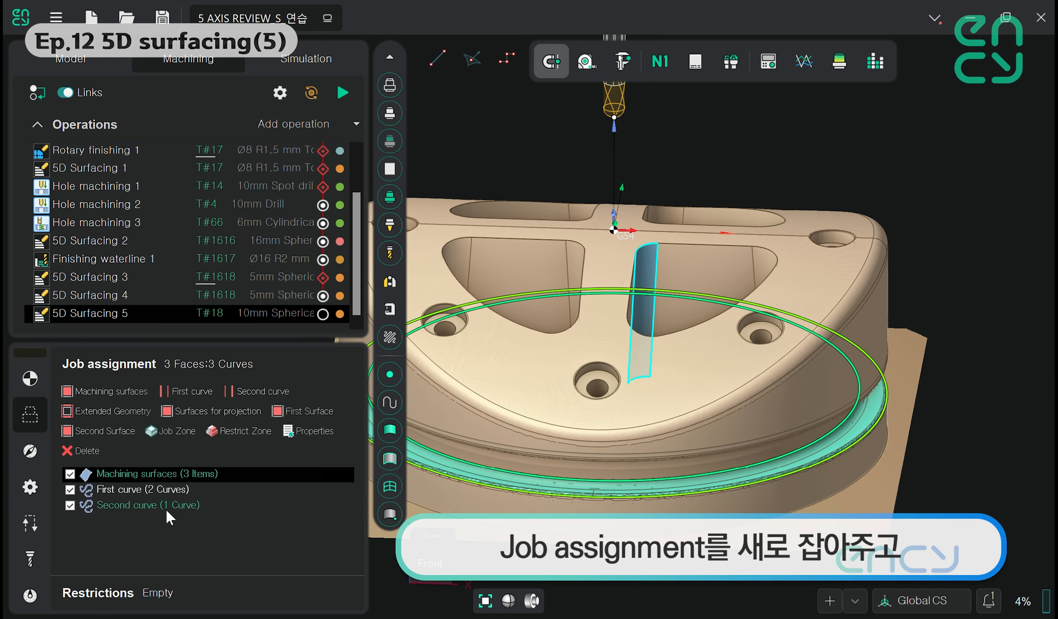
pyautogui.keyDown('shift'); pyautogui.click(165, 508); pyautogui.keyUp('shift')
pyautogui.press('Delete')
pyautogui.click(578, 343)
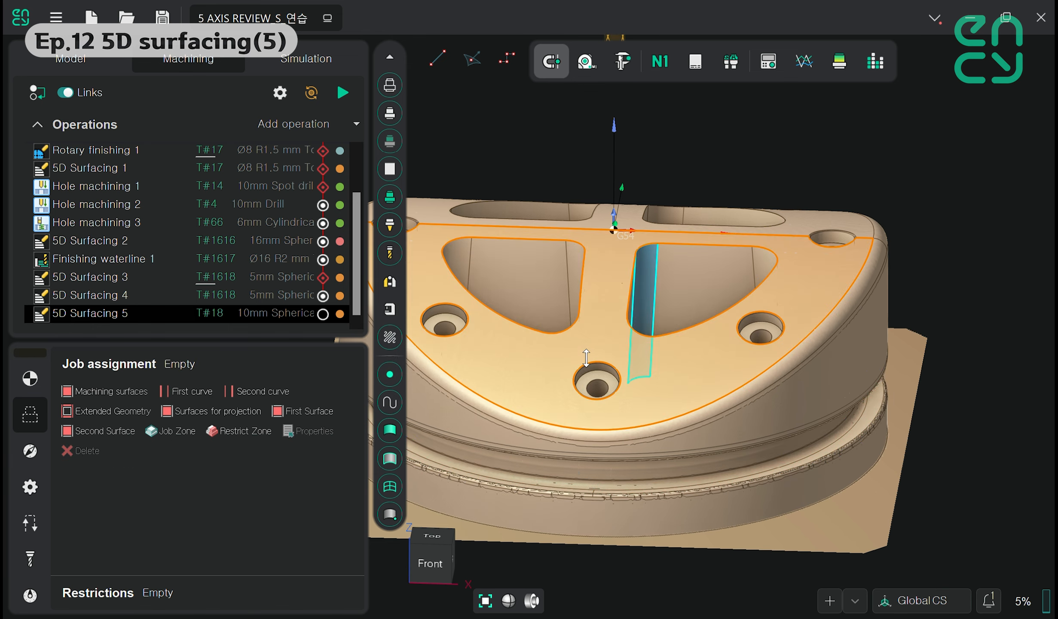
# Select all inner wall and fillet faces of the pocket and assign them as machining surfaces
pyautogui.moveTo(580, 348); pyautogui.dragTo(568, 413, button='middle')
pyautogui.scroll(3, 669, 276)
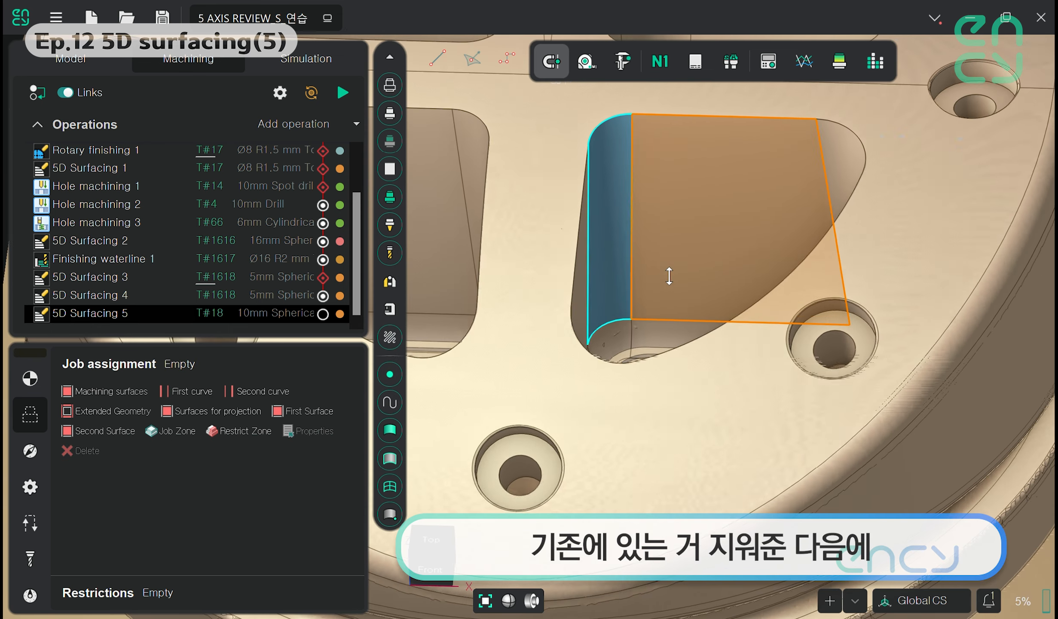
pyautogui.keyDown('ctrl'); pyautogui.click(670, 217); pyautogui.keyUp('ctrl')
pyautogui.moveTo(563, 271); pyautogui.dragTo(687, 309, button='middle')
pyautogui.scroll(2, 678, 254)
pyautogui.keyDown('ctrl'); pyautogui.click(678, 254); pyautogui.keyUp('ctrl')
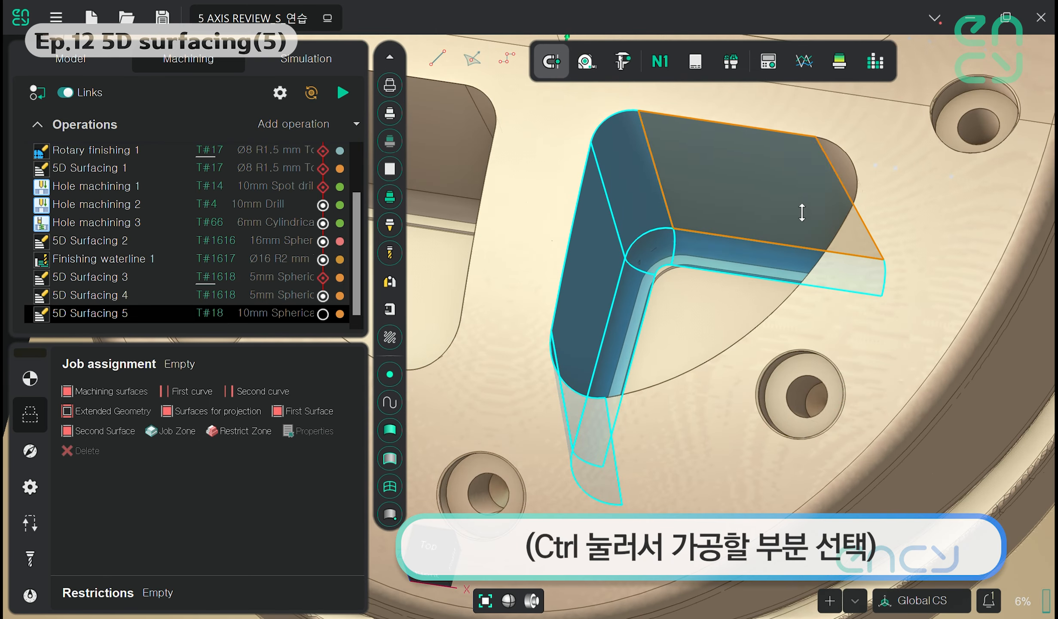
pyautogui.moveTo(804, 213); pyautogui.dragTo(893, 324, button='middle')
pyautogui.keyDown('ctrl'); pyautogui.click(893, 323); pyautogui.keyUp('ctrl')
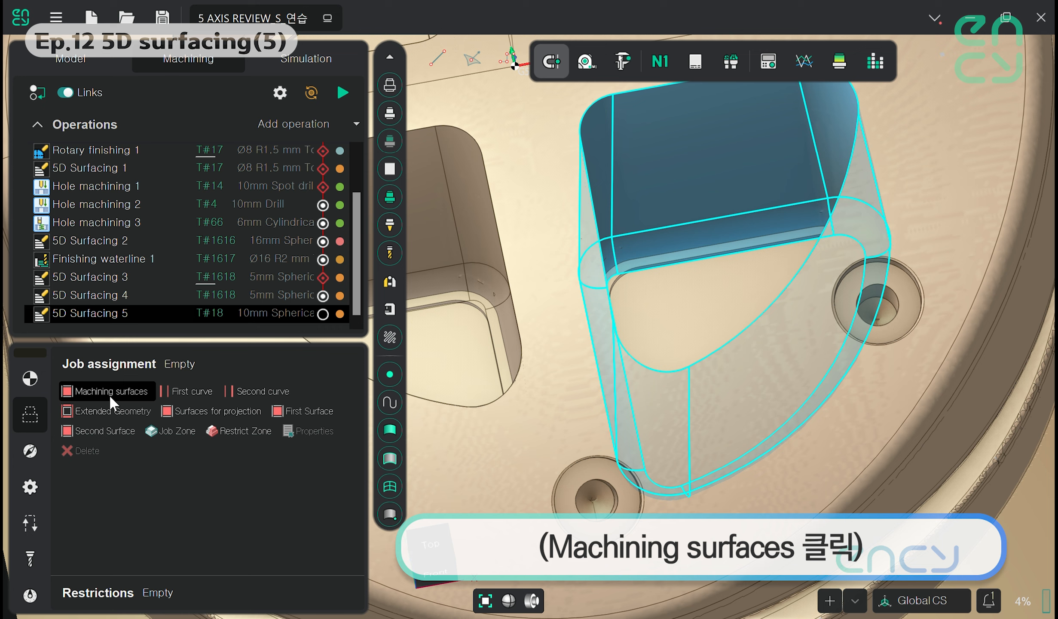
pyautogui.click(111, 397)
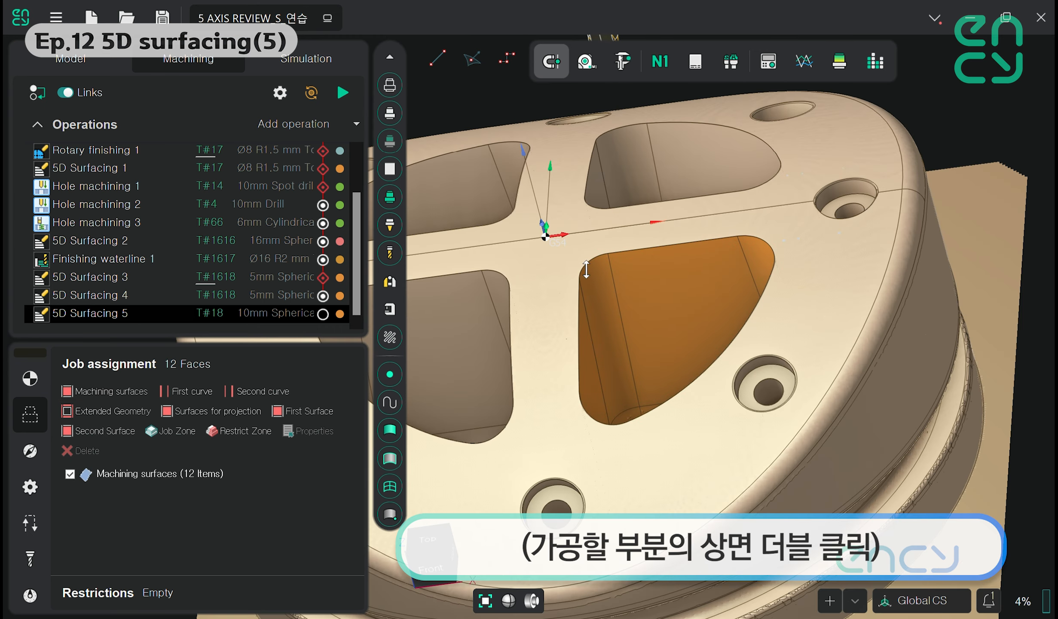
# Assign the pocket's upper edge loop as the first curve and its inner bottom edge loop as the second curve
pyautogui.doubleClick(586, 267)
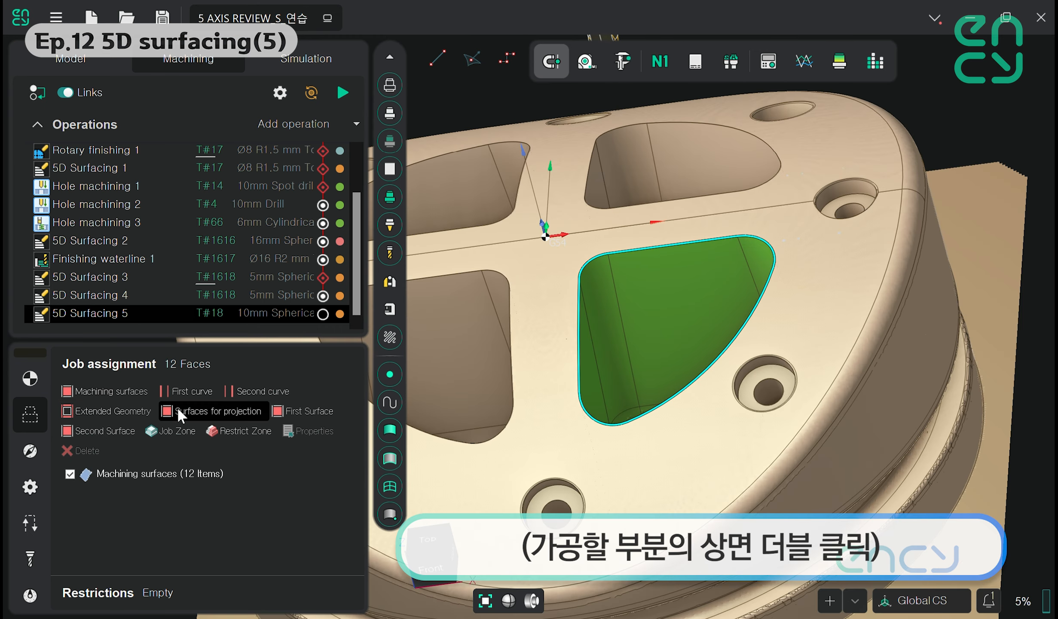
pyautogui.click(188, 399)
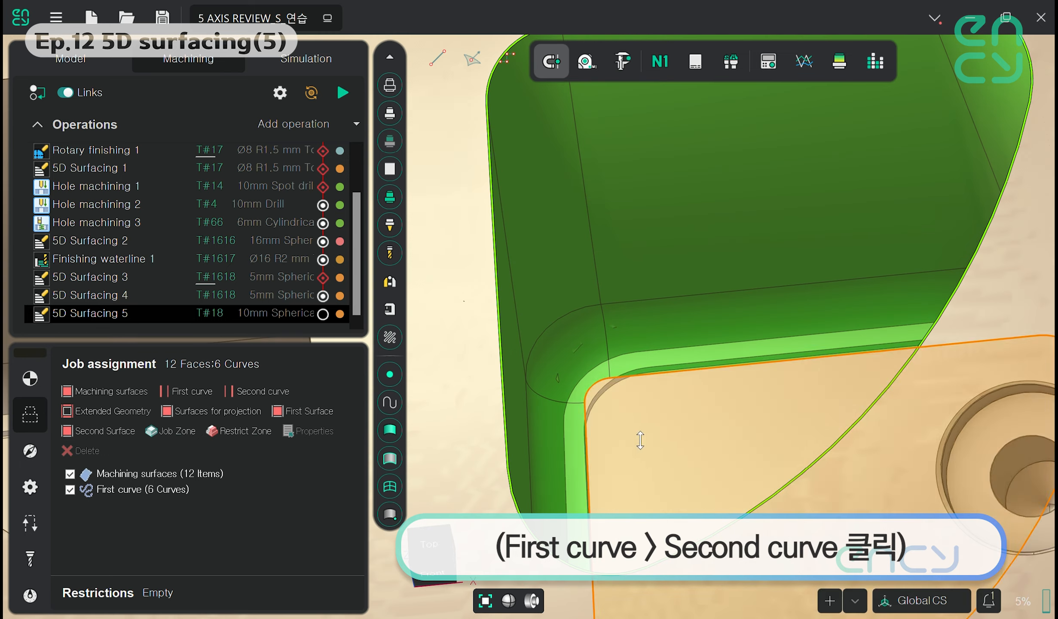
pyautogui.click(240, 391)
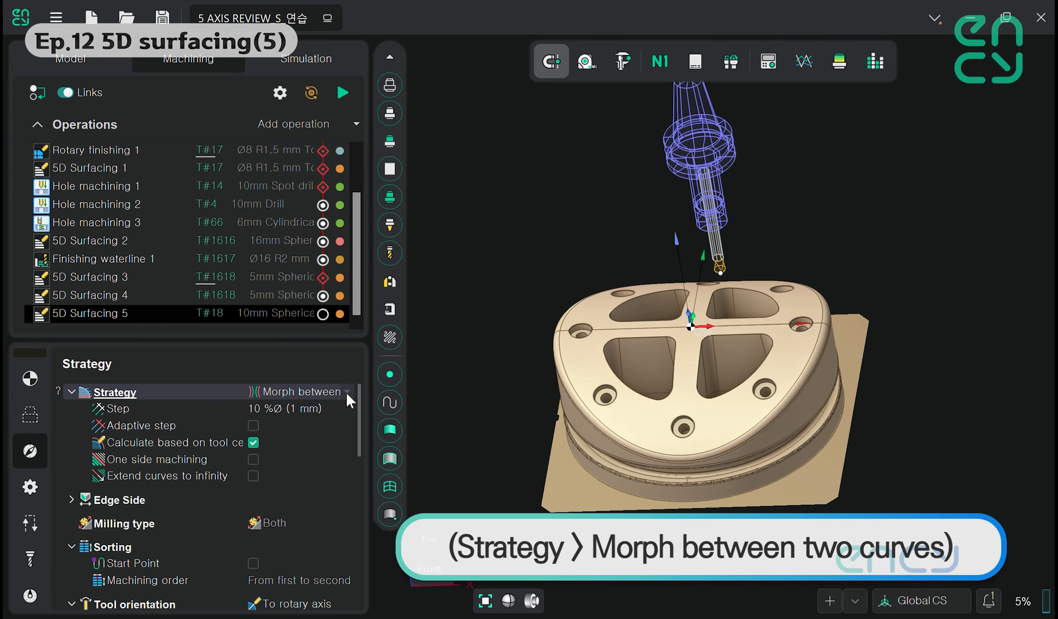
# Use the Morph between two curves strategy with a step of 2 mm
pyautogui.click(347, 391)
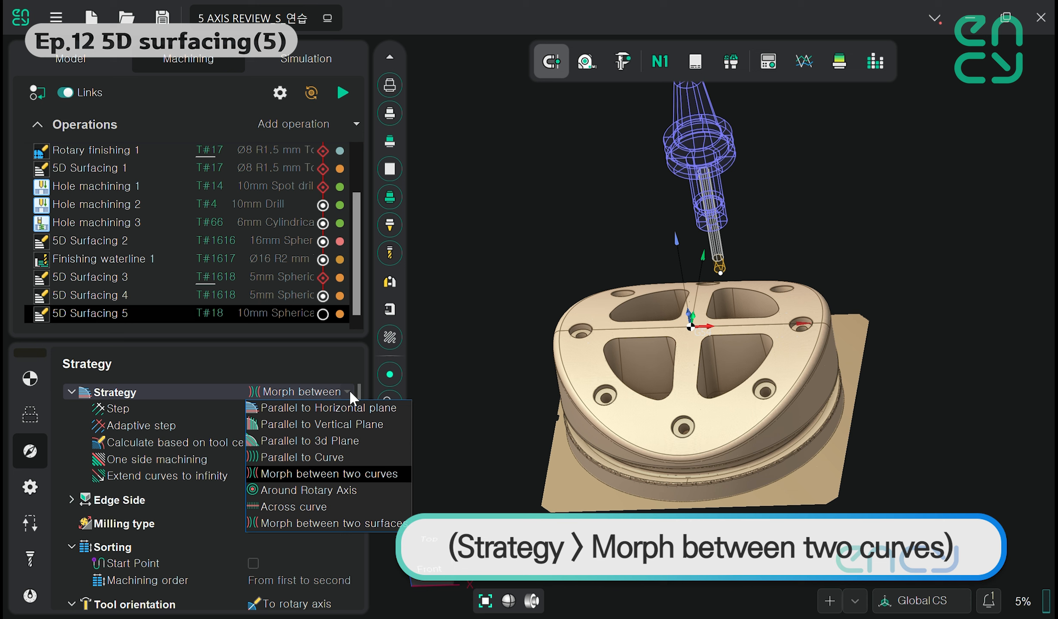
pyautogui.click(349, 389)
pyautogui.click(318, 405)
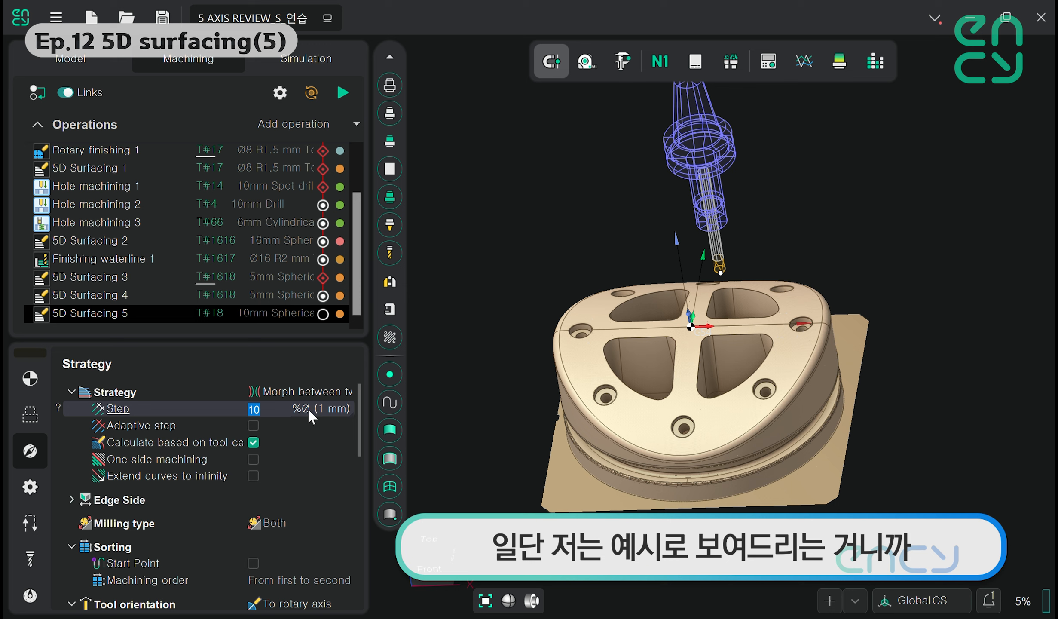
pyautogui.click(307, 407)
pyautogui.click(292, 419)
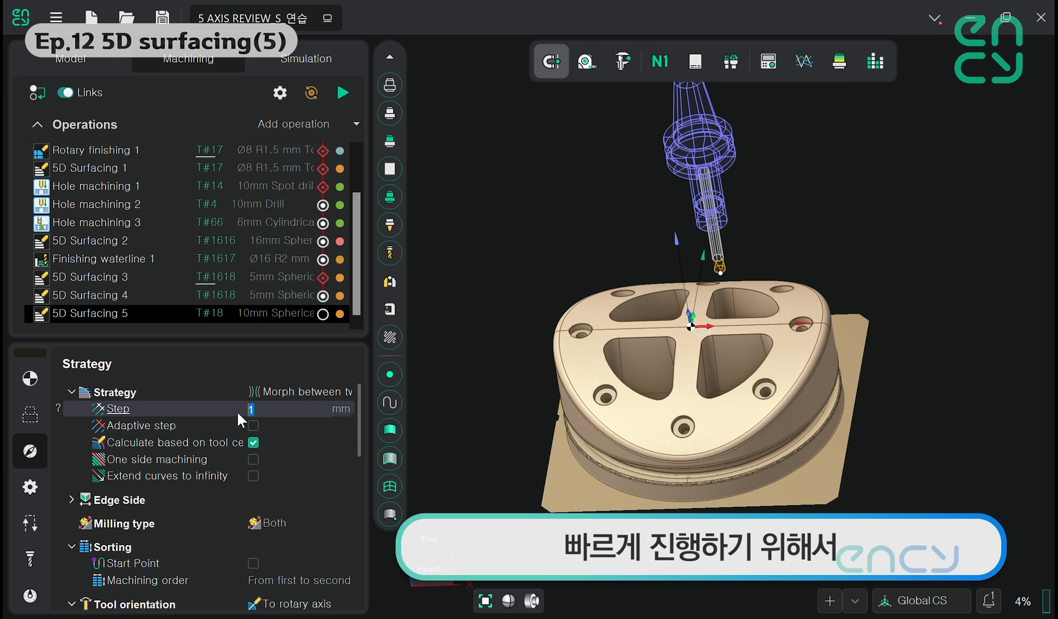
pyautogui.write('2')
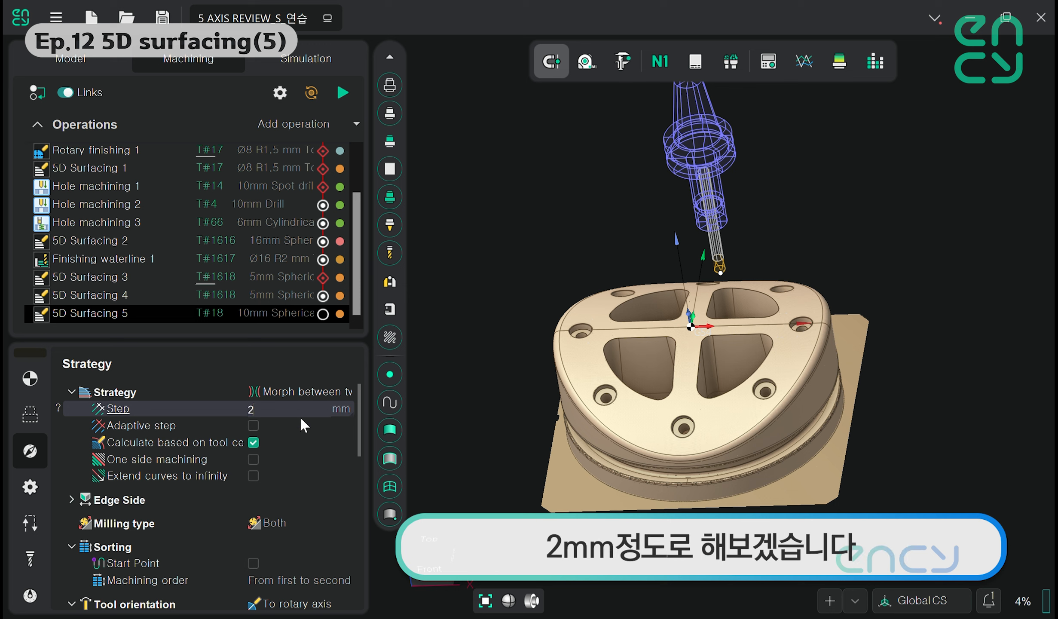
# Set the milling type of 5D Surfacing 5 to Climb
pyautogui.click(274, 518)
pyautogui.click(307, 518)
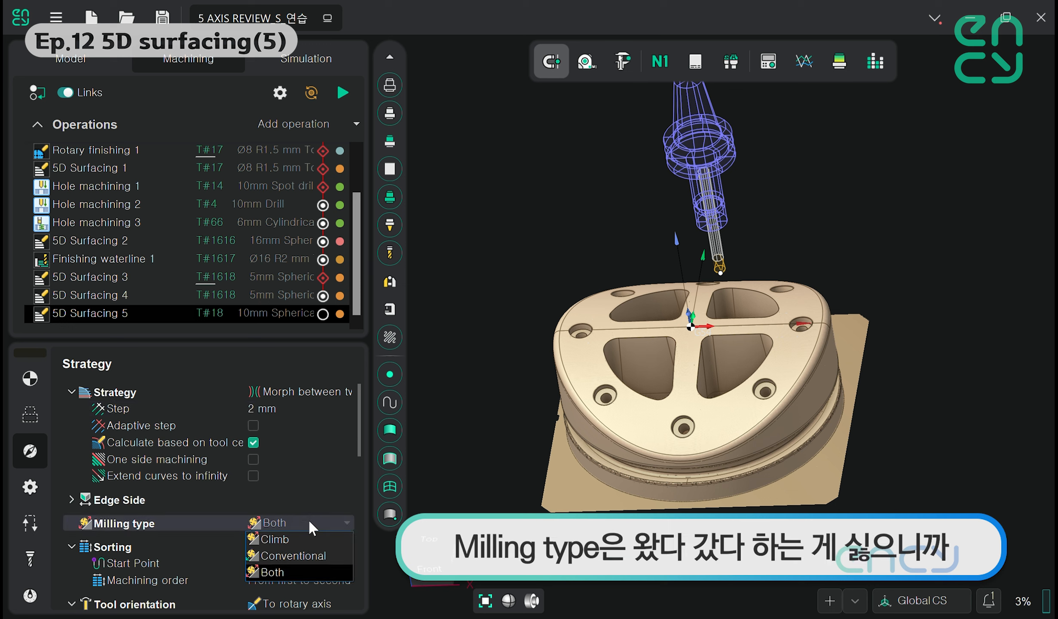
pyautogui.click(302, 538)
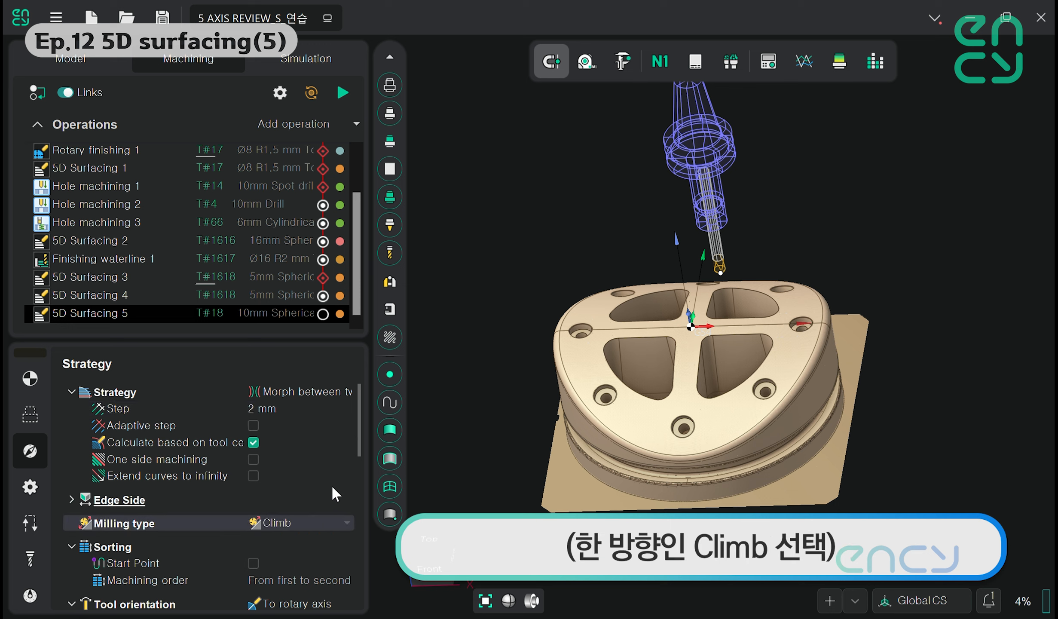
# Set the tool orientation of 5D Surfacing 5 to Through point
pyautogui.scroll(-1, 313, 478)
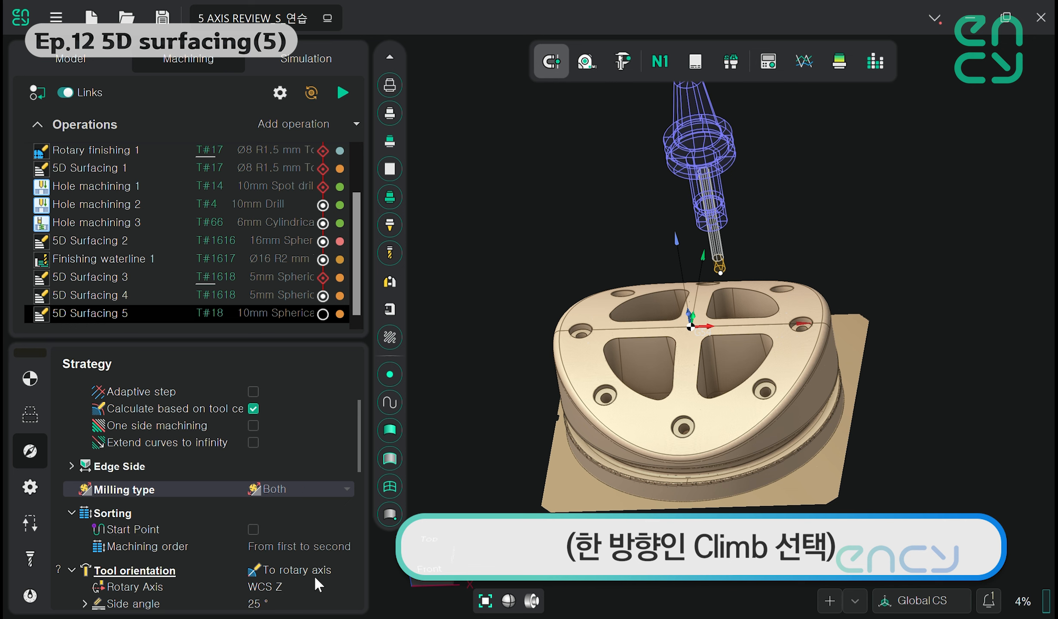
pyautogui.scroll(-4, 315, 574)
pyautogui.moveTo(642, 369); pyautogui.dragTo(548, 368, button='middle')
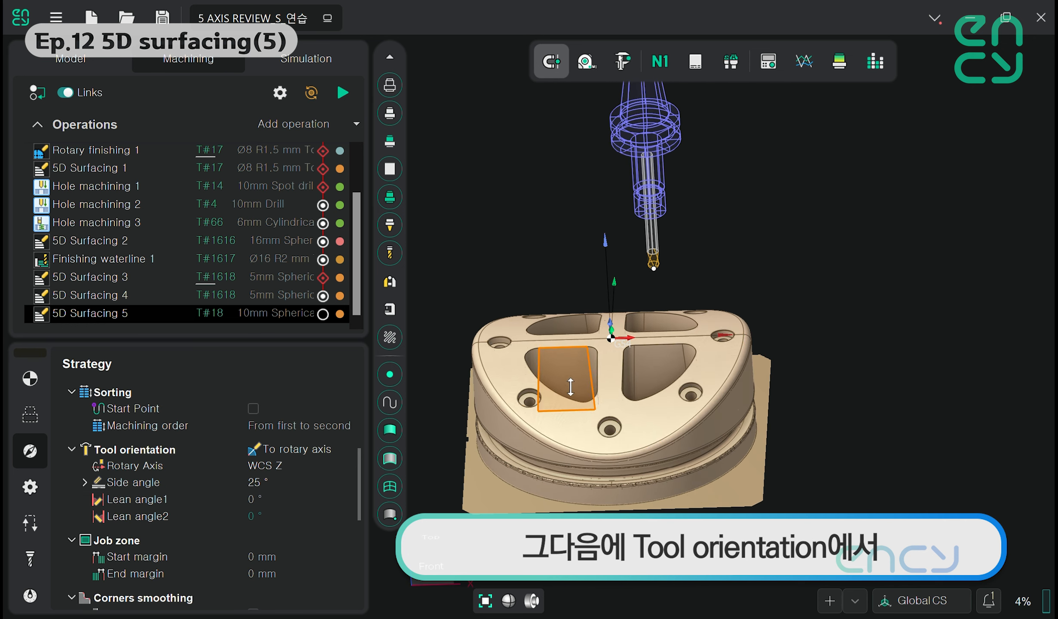
pyautogui.click(347, 448)
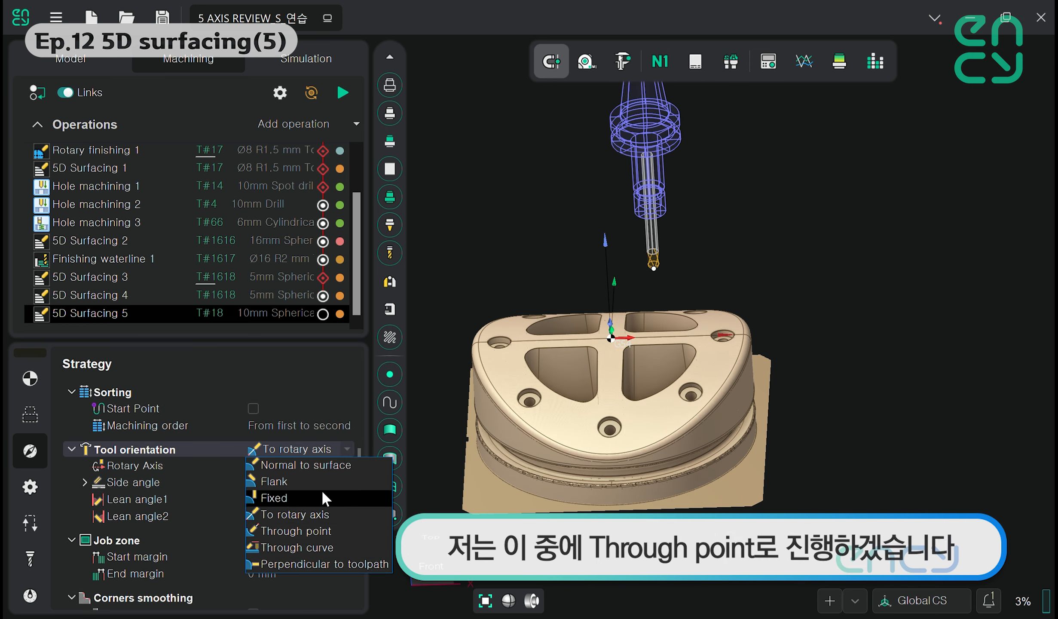
pyautogui.click(327, 531)
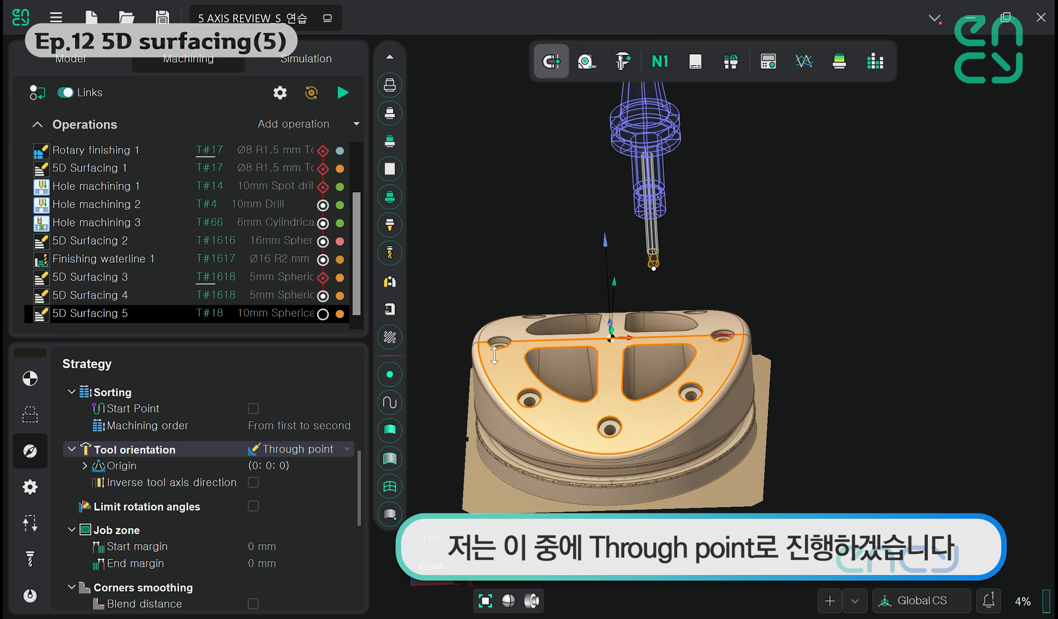
# Set the origin of the through-point tool orientation to X 45 mm, Y -45 mm and Z 50 mm
pyautogui.moveTo(583, 385); pyautogui.dragTo(650, 321, button='middle')
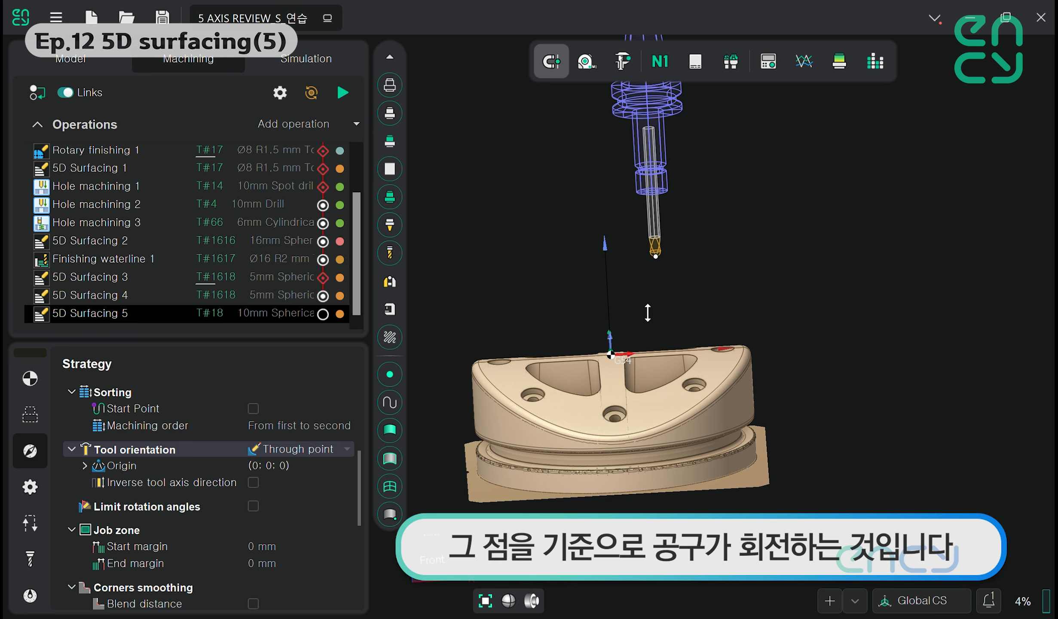
pyautogui.click(88, 466)
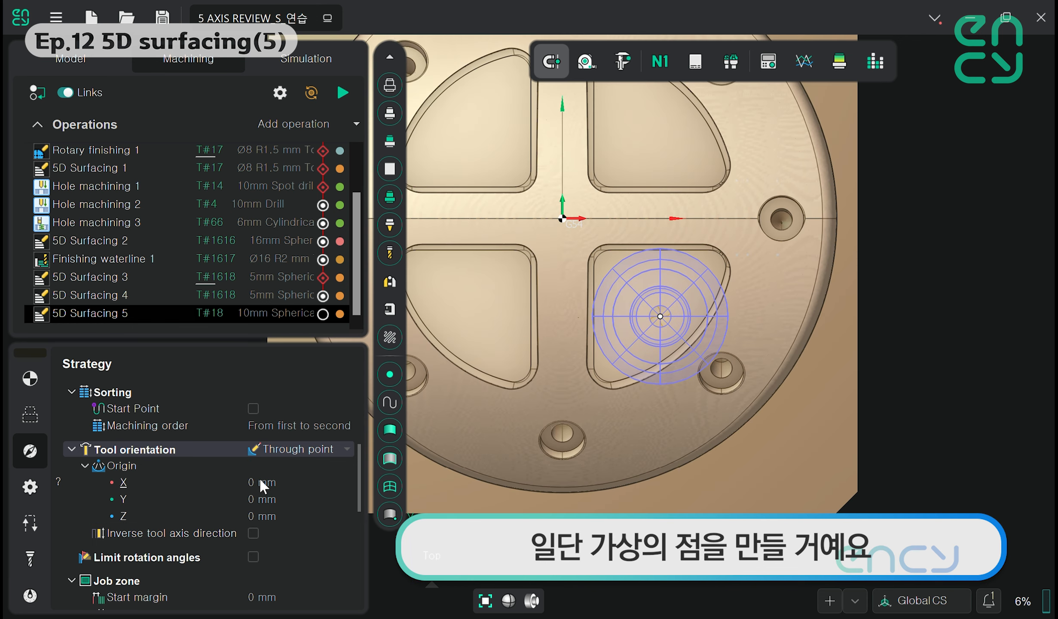
pyautogui.click(285, 483)
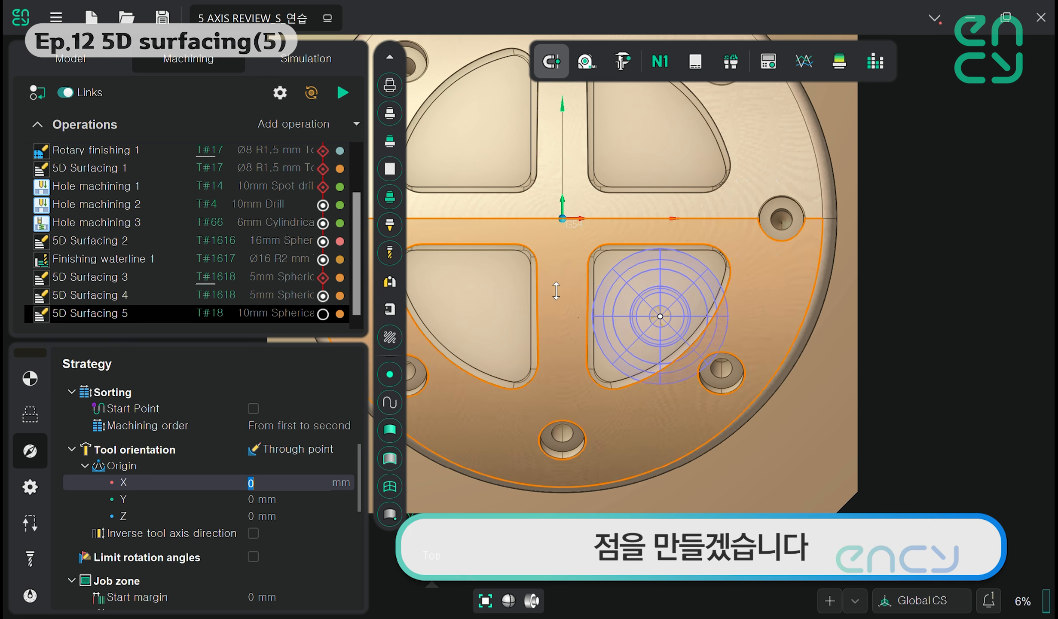
pyautogui.write('45')
pyautogui.press('Tab')
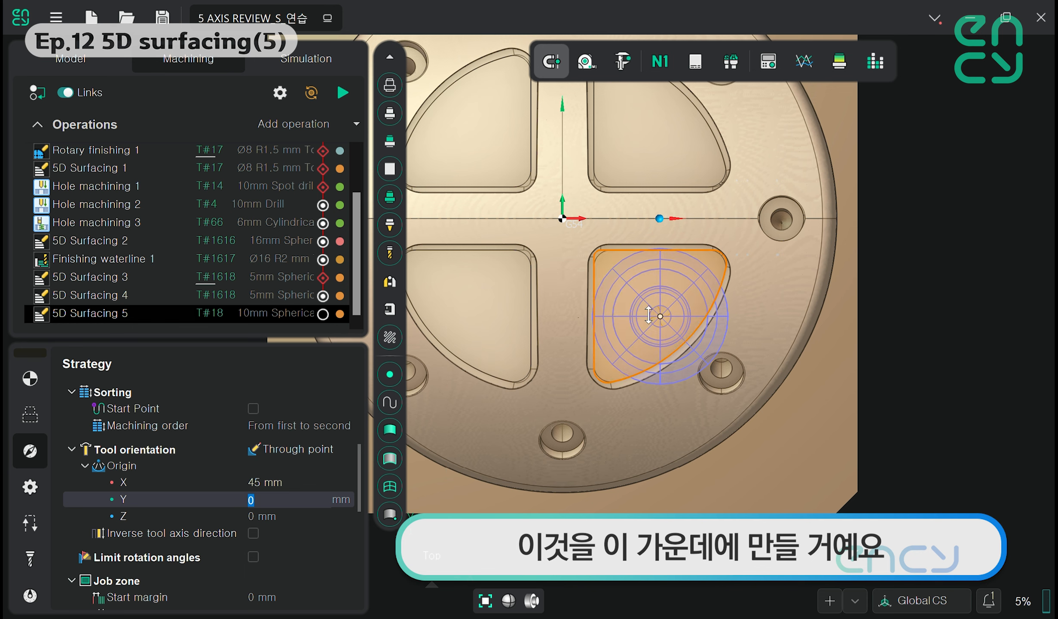
pyautogui.write('-45')
pyautogui.press('Tab')
pyautogui.scroll(5, 649, 315)
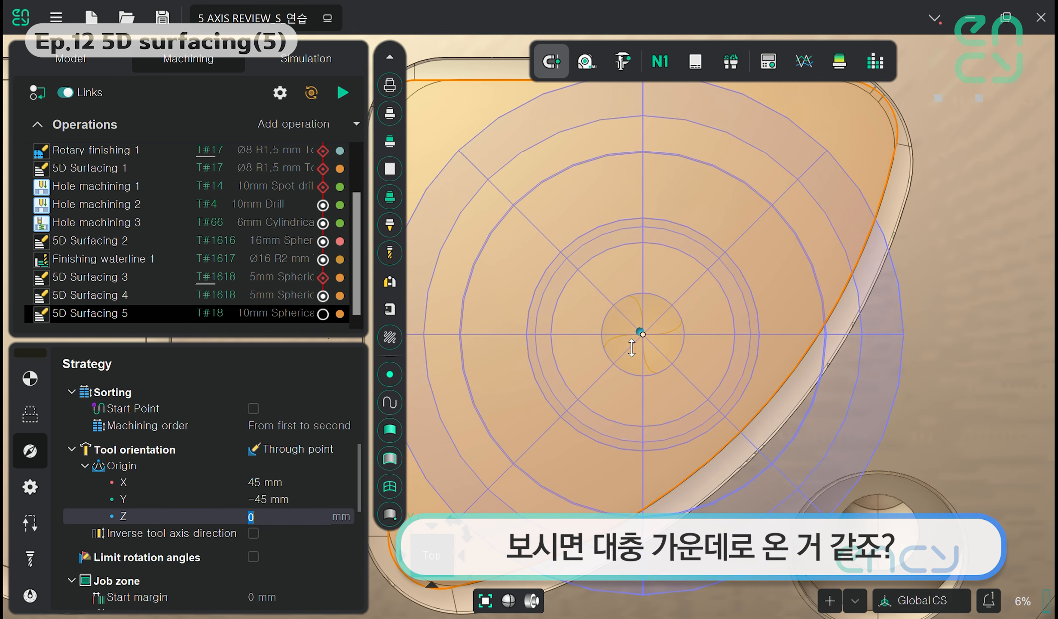
pyautogui.scroll(-4, 632, 347)
pyautogui.scroll(-3, 645, 323)
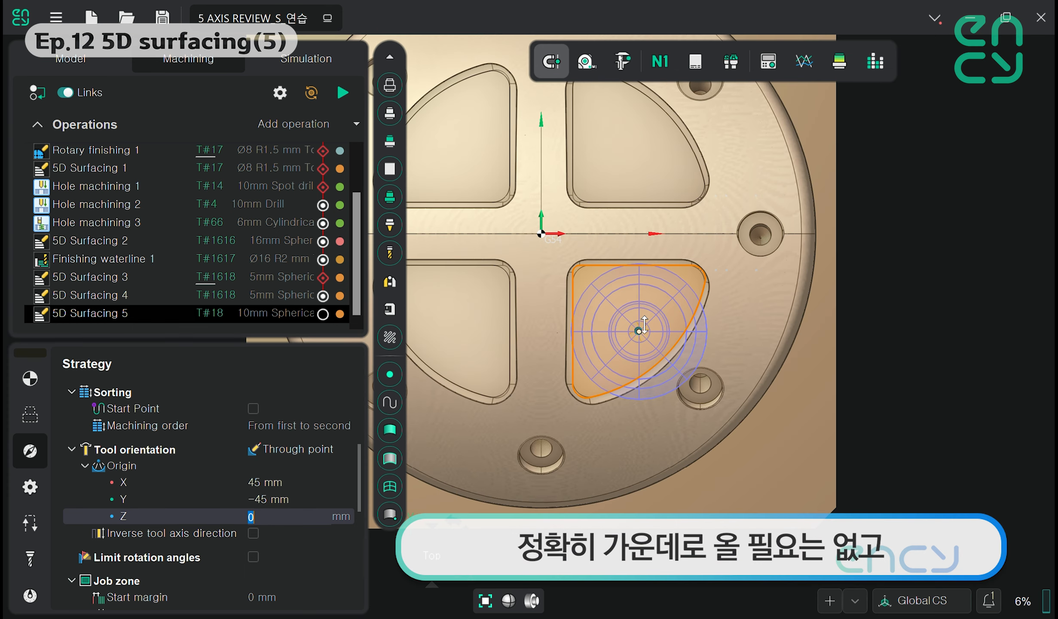
pyautogui.scroll(3, 633, 355)
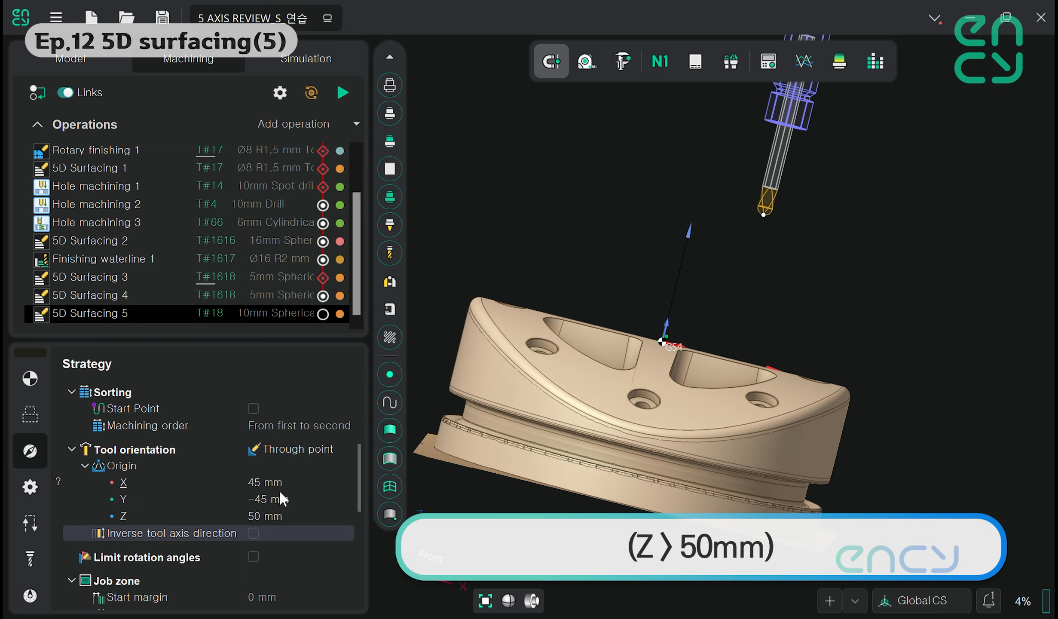
# Set the safe surface in the Links/Leads settings of 5D Surfacing 5 to Plane
pyautogui.click(275, 517)
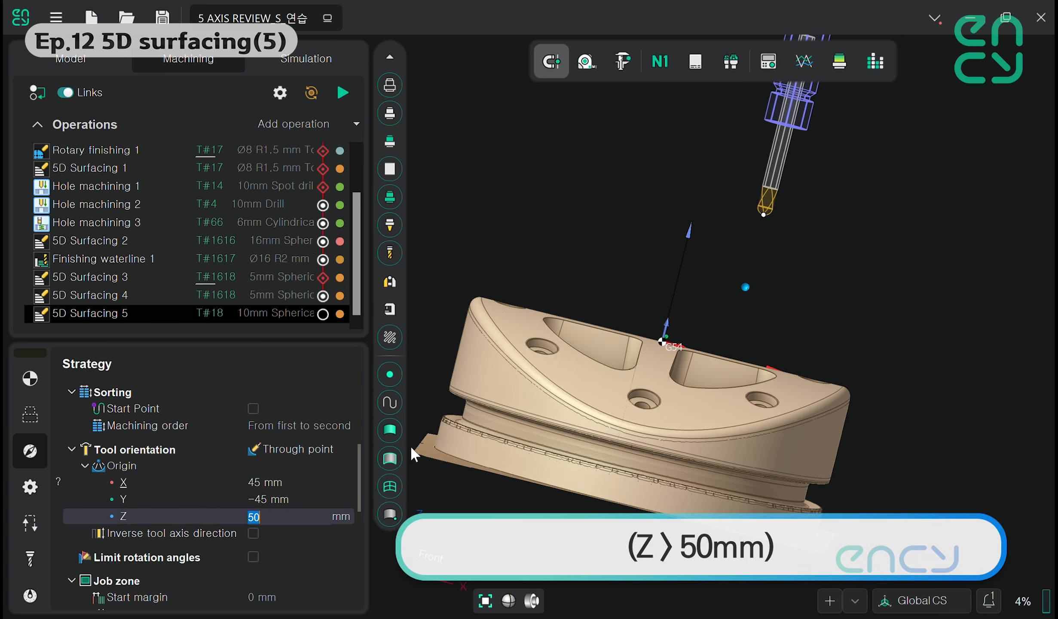
pyautogui.moveTo(762, 264); pyautogui.dragTo(737, 277, button='middle')
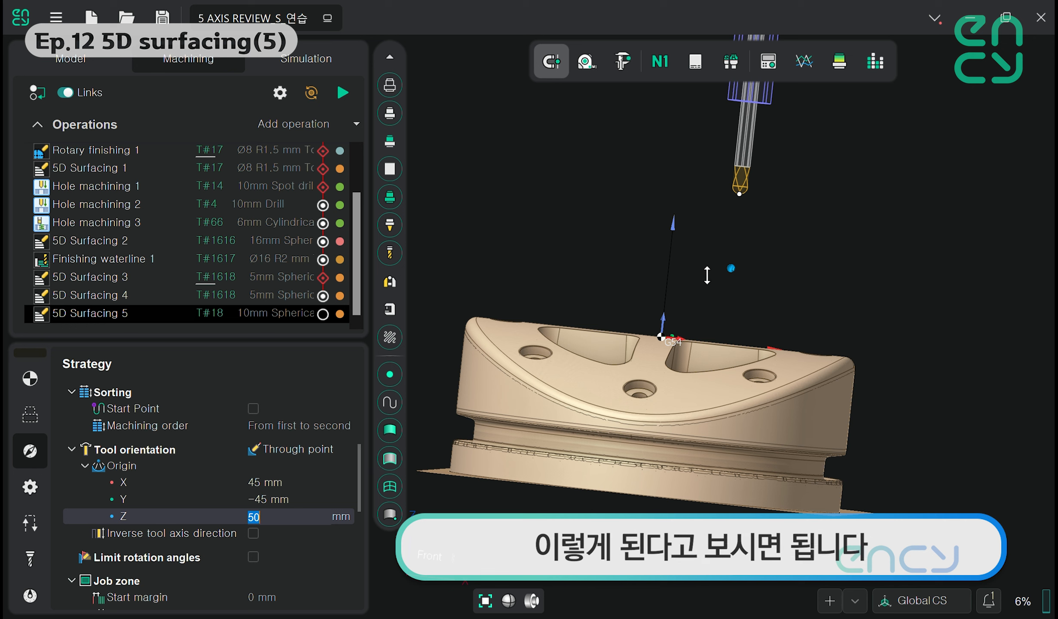
pyautogui.click(30, 523)
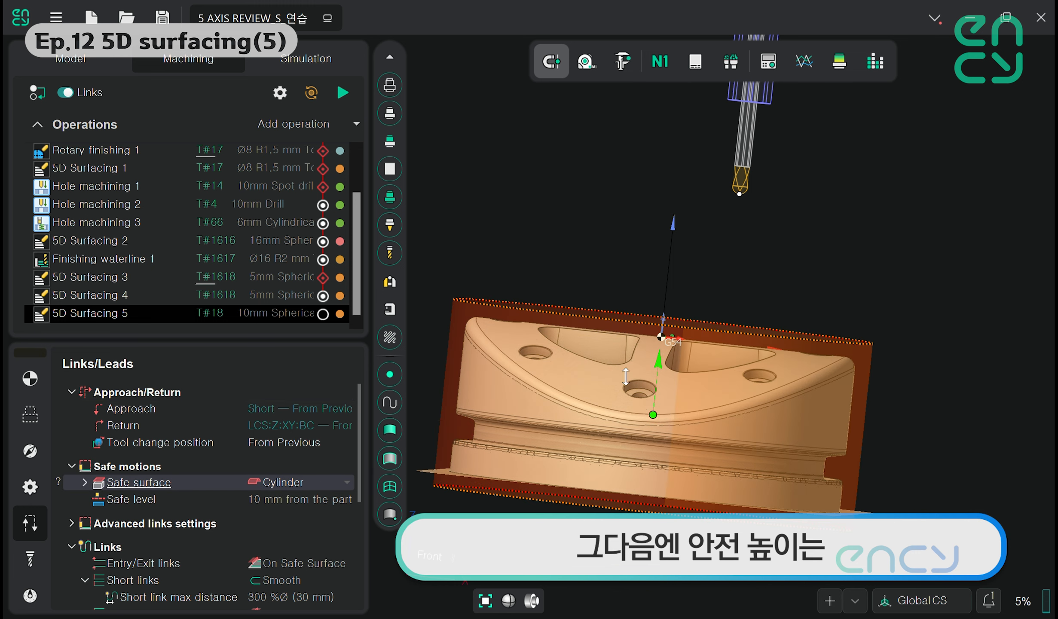
pyautogui.moveTo(736, 365); pyautogui.dragTo(726, 395, button='middle')
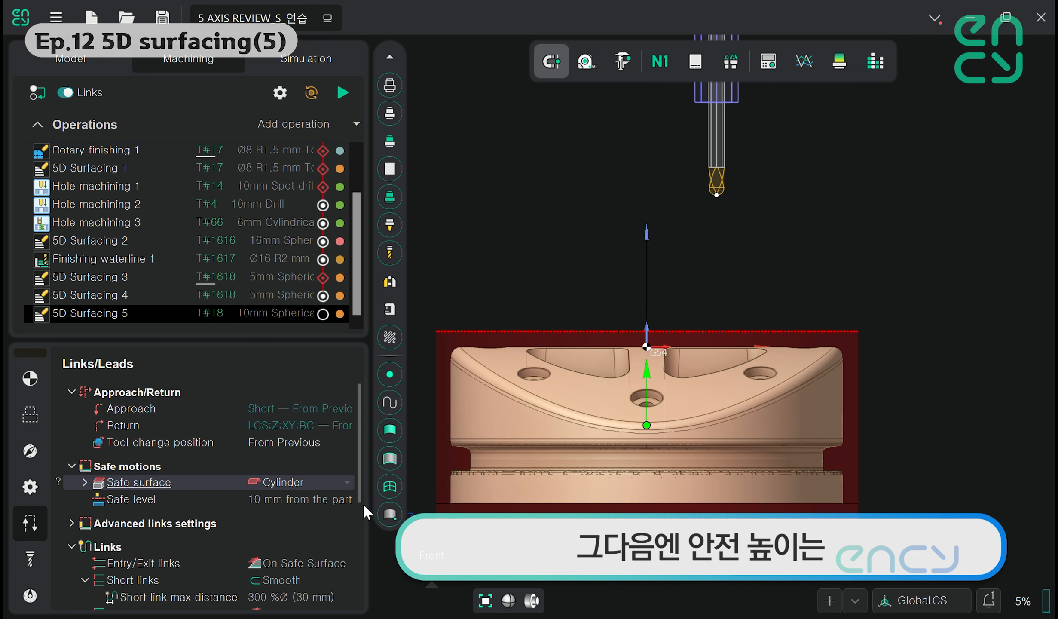
pyautogui.click(315, 485)
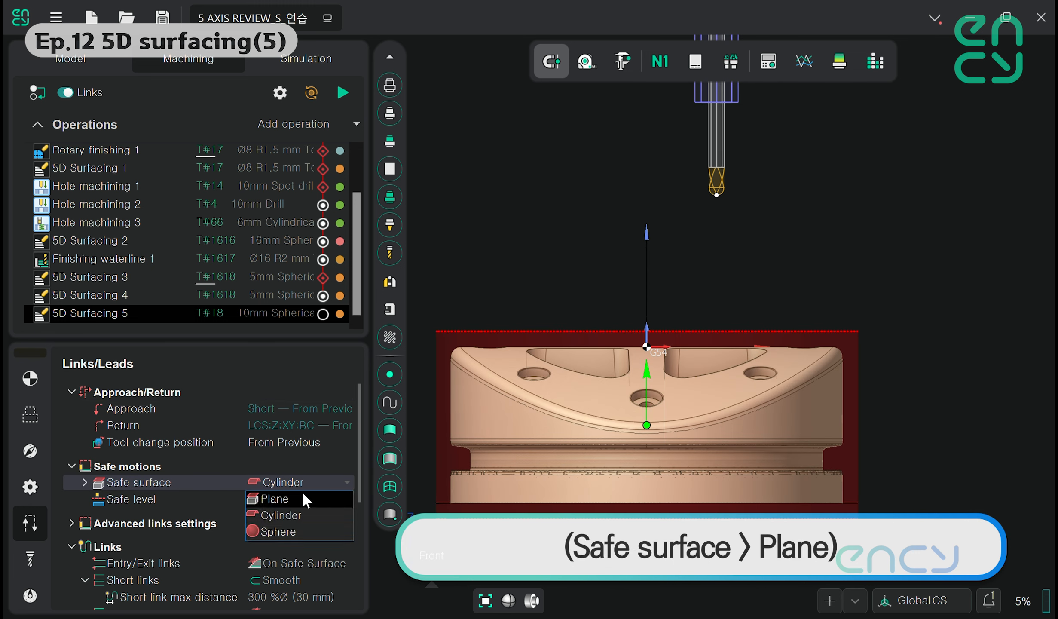
pyautogui.click(296, 496)
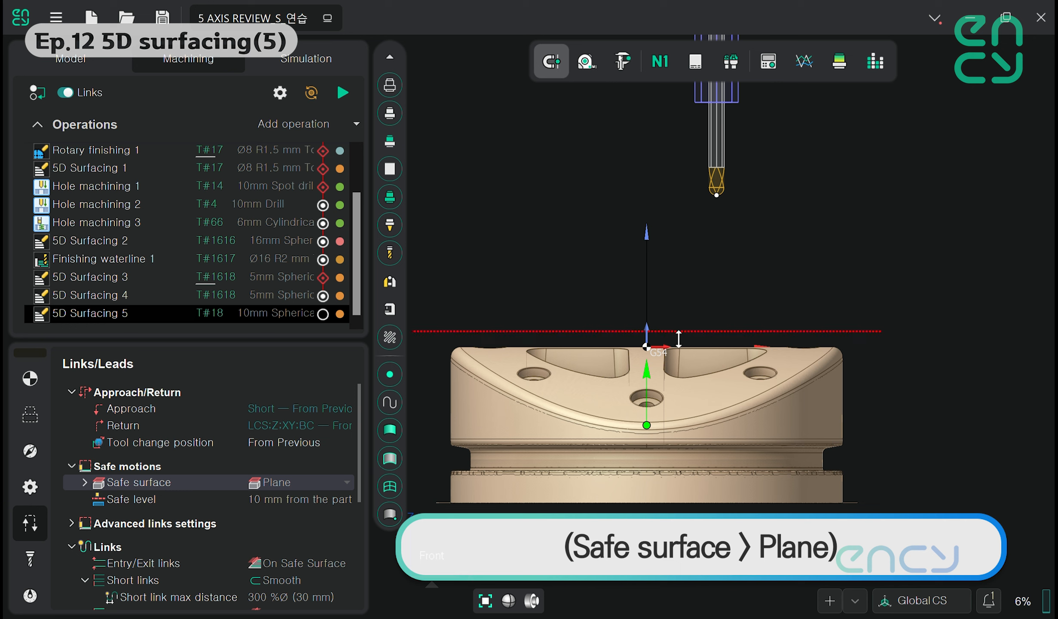
# Calculate the 5D Surfacing 5 toolpath and inspect its passes inside the pocket
pyautogui.click(341, 93)
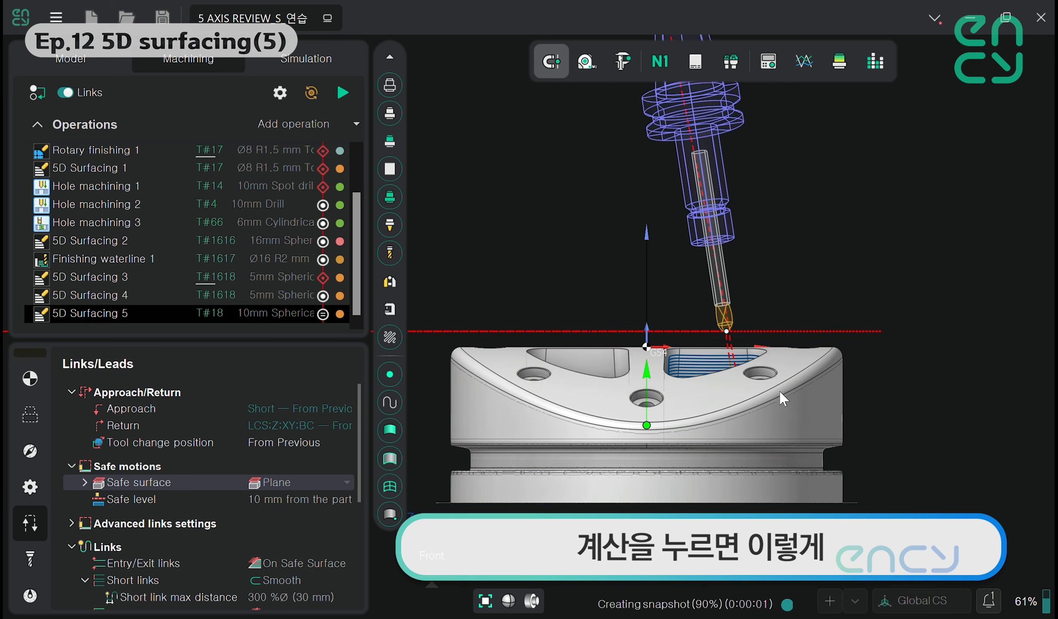
pyautogui.moveTo(869, 380); pyautogui.dragTo(829, 429, button='middle')
pyautogui.scroll(5, 705, 370)
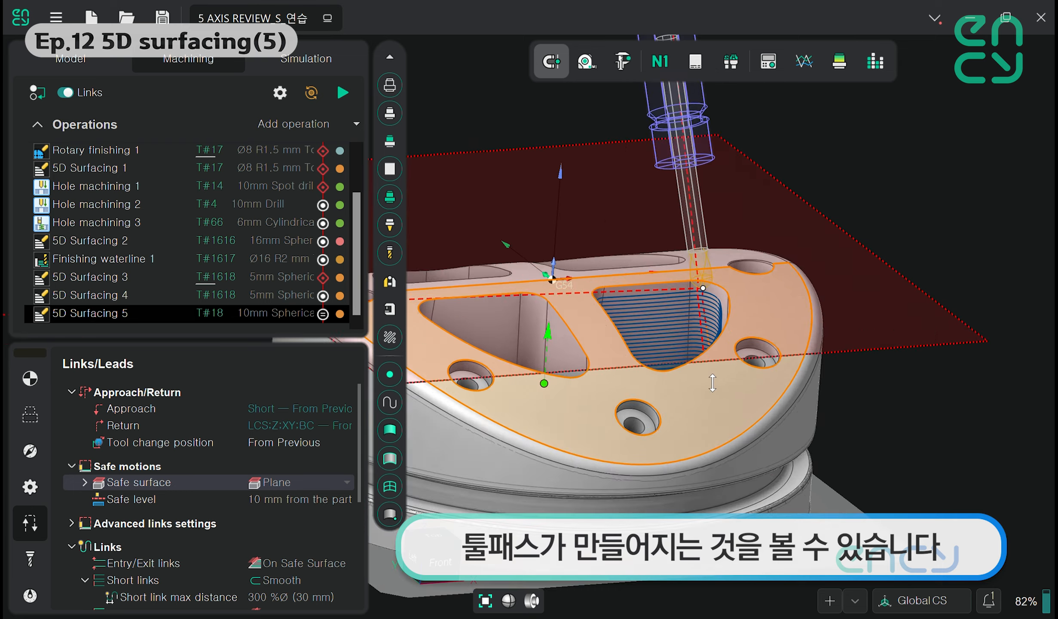
pyautogui.scroll(-5, 674, 357)
pyautogui.moveTo(667, 324)
pyautogui.mouseDown(button='middle')
pyautogui.moveTo(732, 368)
pyautogui.moveTo(677, 321)
pyautogui.mouseUp(button='middle')
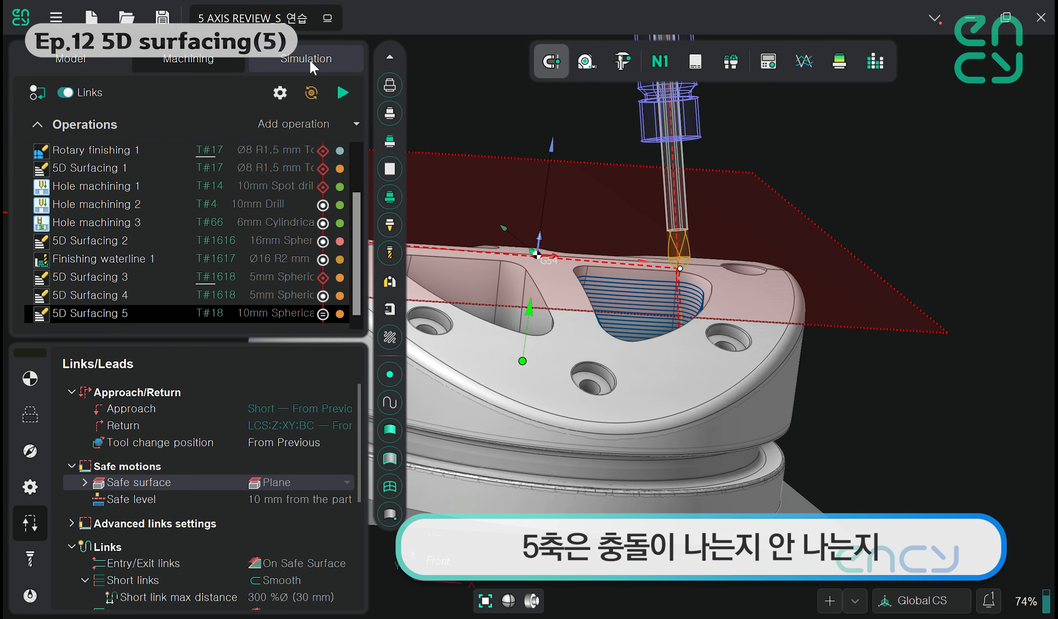
# Switch to simulation, fast-simulate the preceding operations and make 5D Surfacing 5 the current operation
pyautogui.click(301, 60)
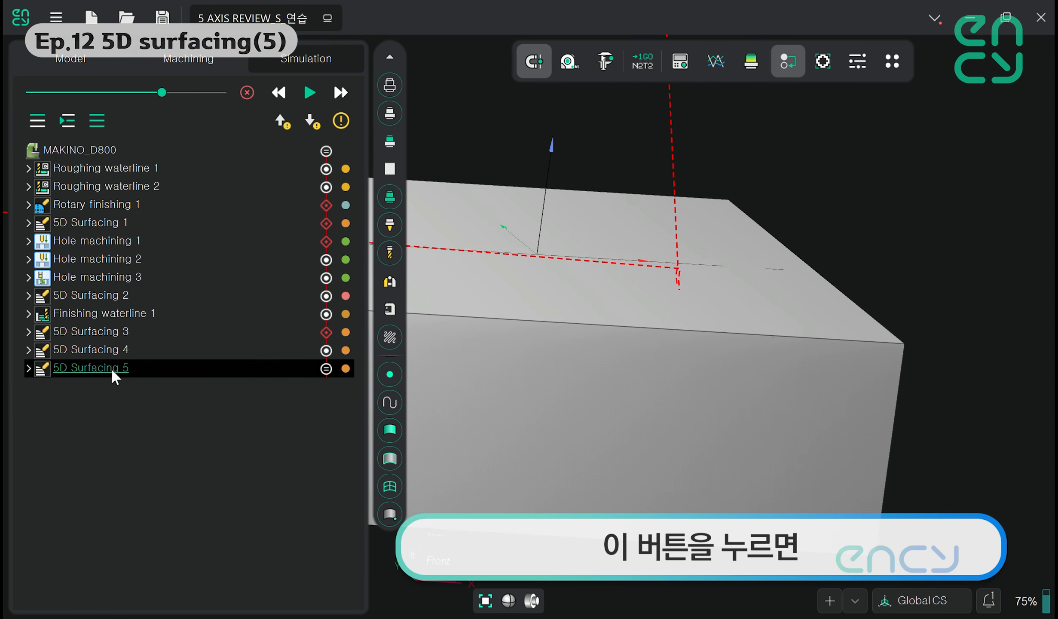
pyautogui.click(67, 123)
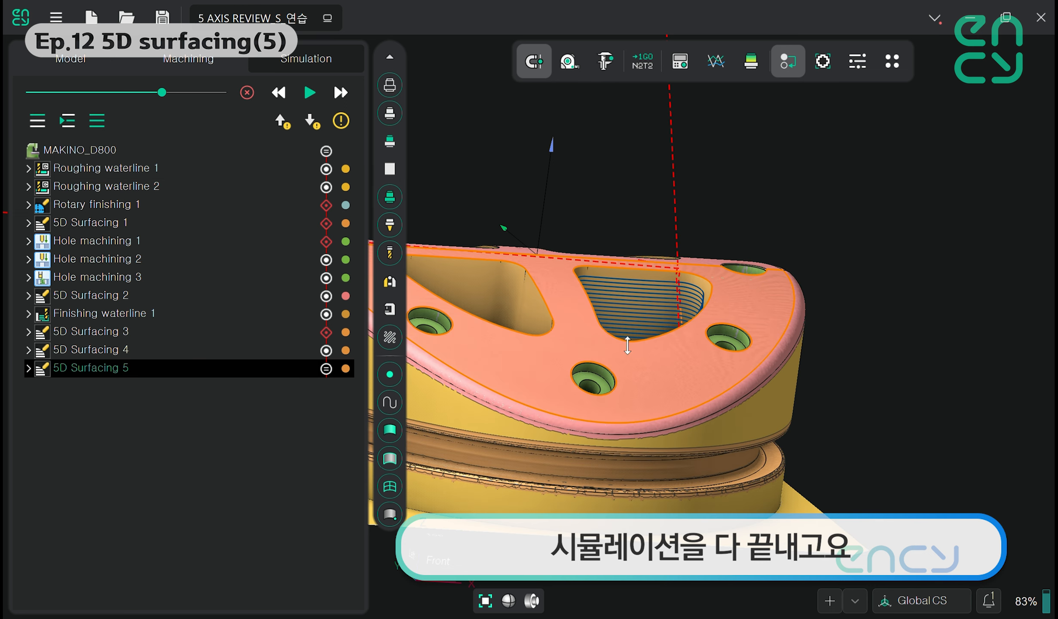
pyautogui.moveTo(628, 345); pyautogui.dragTo(621, 436, button='middle')
pyautogui.click(127, 333)
pyautogui.click(125, 354)
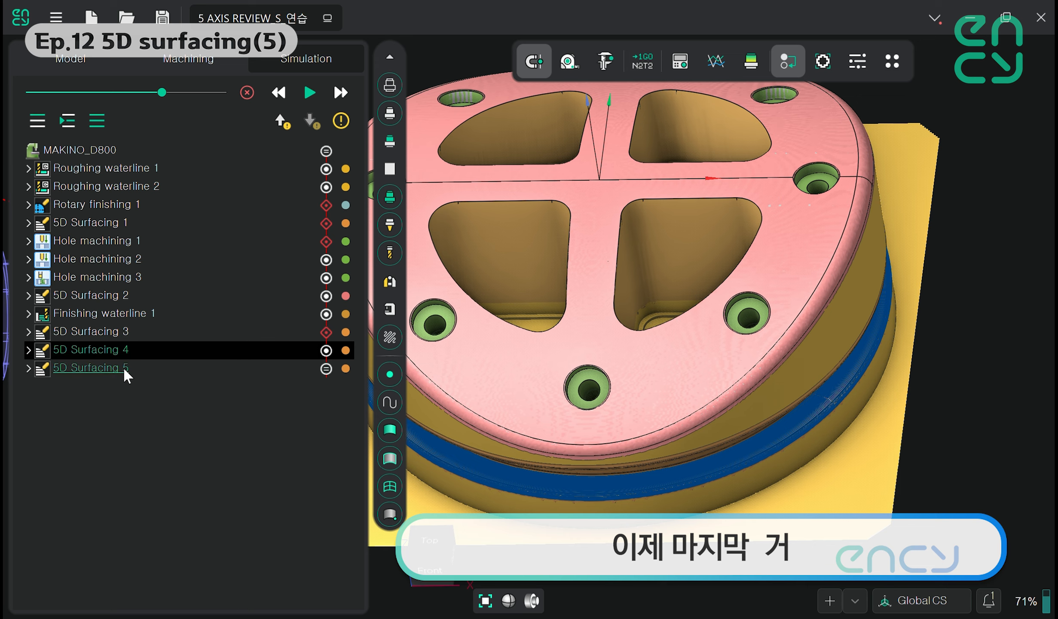
pyautogui.click(125, 372)
pyautogui.moveTo(698, 301); pyautogui.dragTo(758, 313, button='middle')
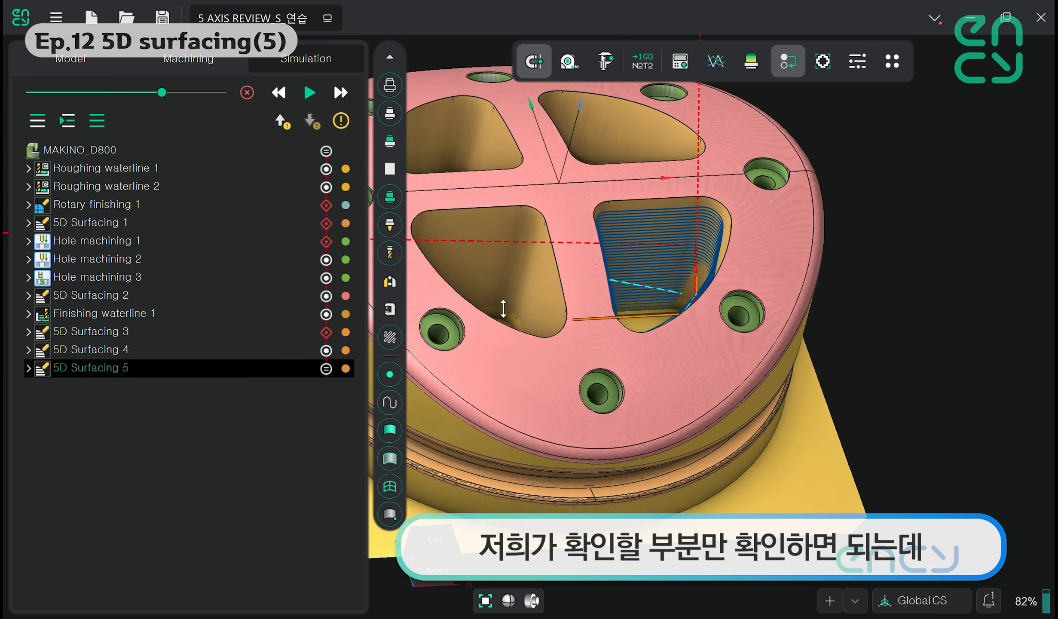
# Run the simulation of 5D Surfacing 5, then return to machining and check the operation's status for collisions
pyautogui.click(311, 102)
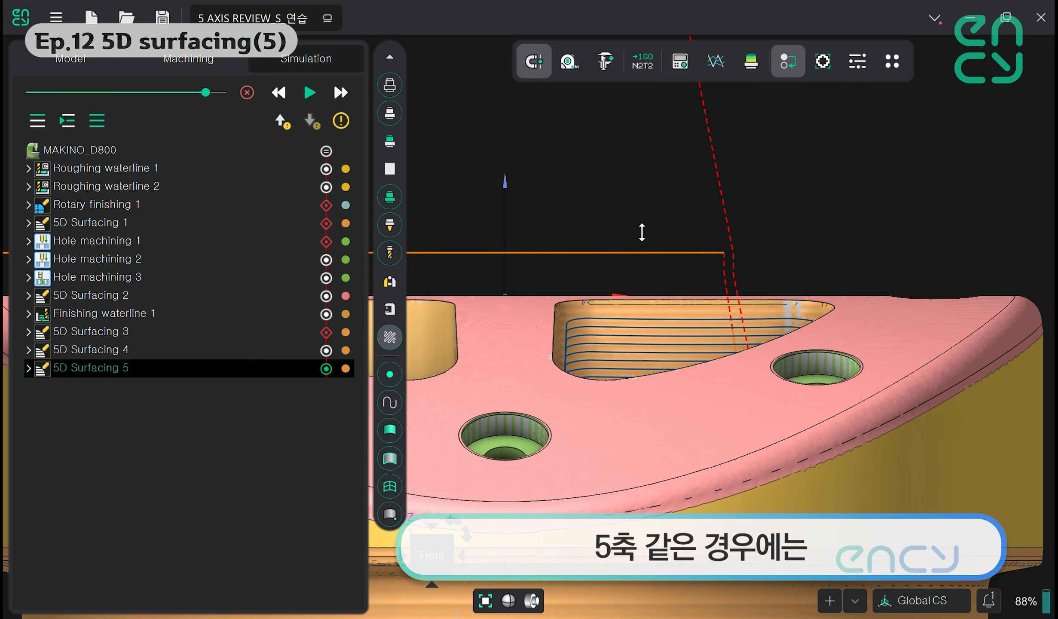
pyautogui.scroll(-5, 617, 277)
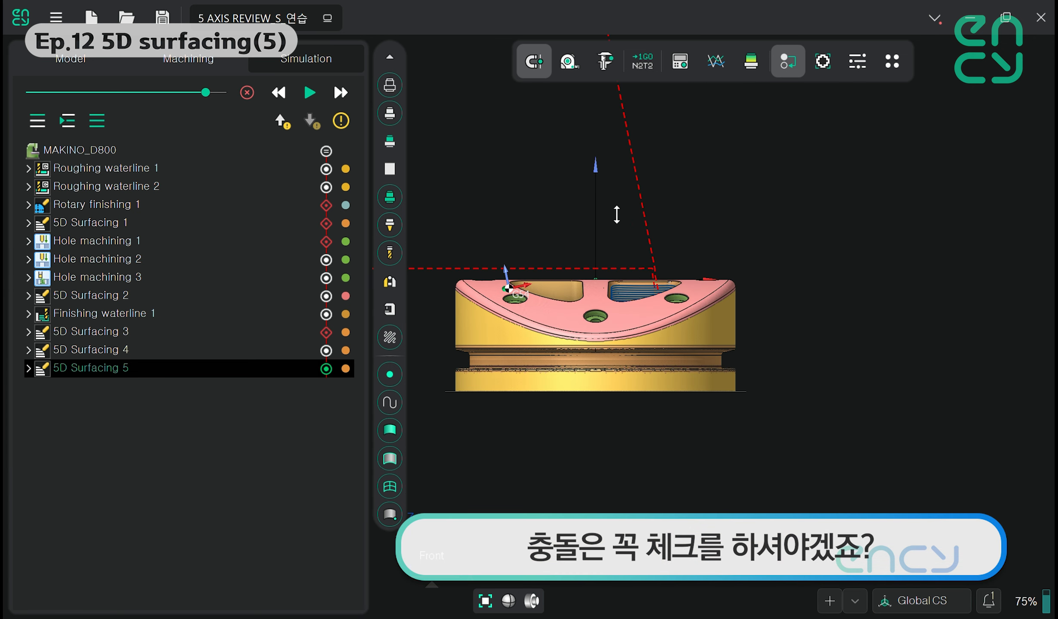
pyautogui.scroll(-2, 621, 207)
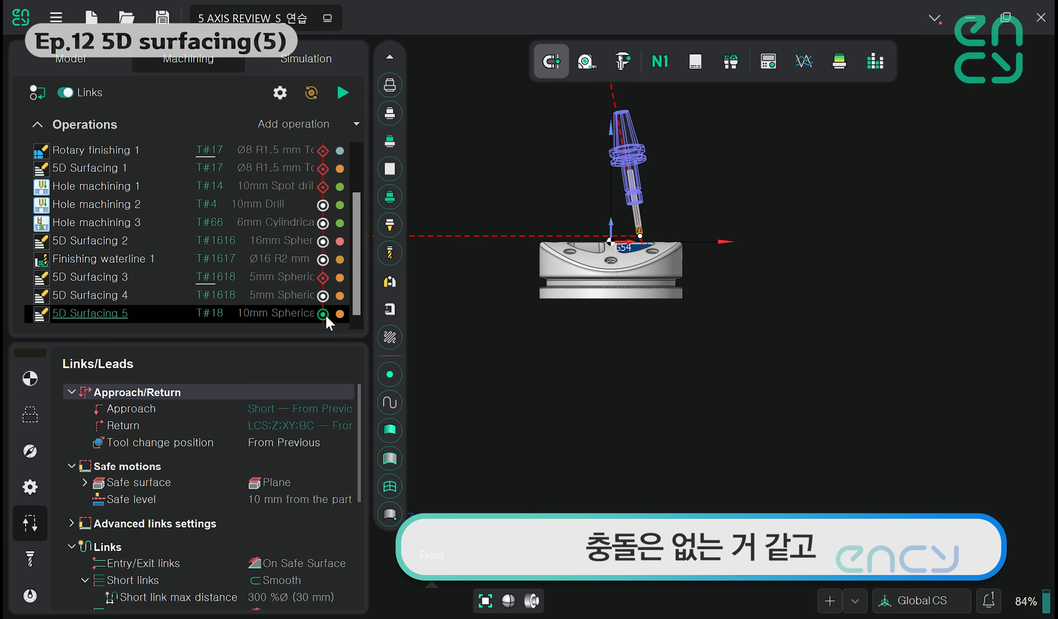
pyautogui.moveTo(326, 314)
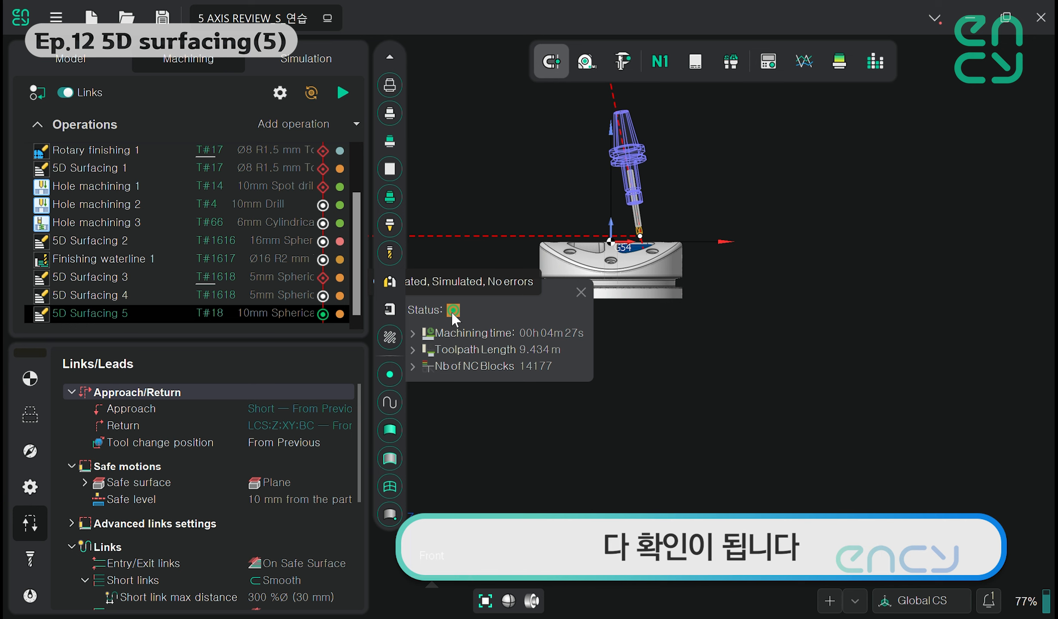
pyautogui.scroll(5, 635, 313)
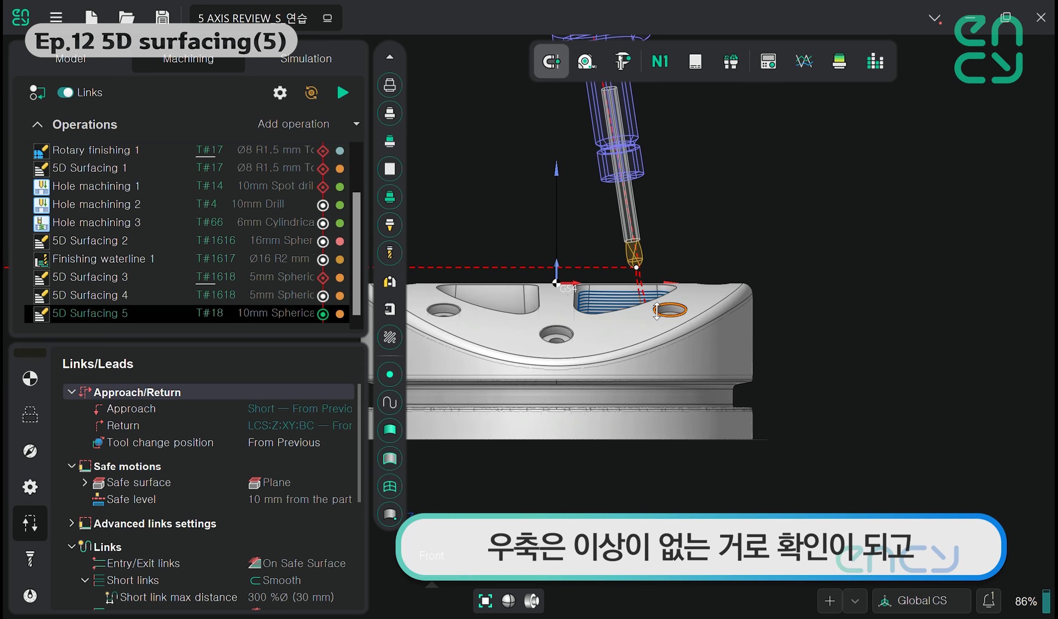
pyautogui.scroll(-4, 635, 309)
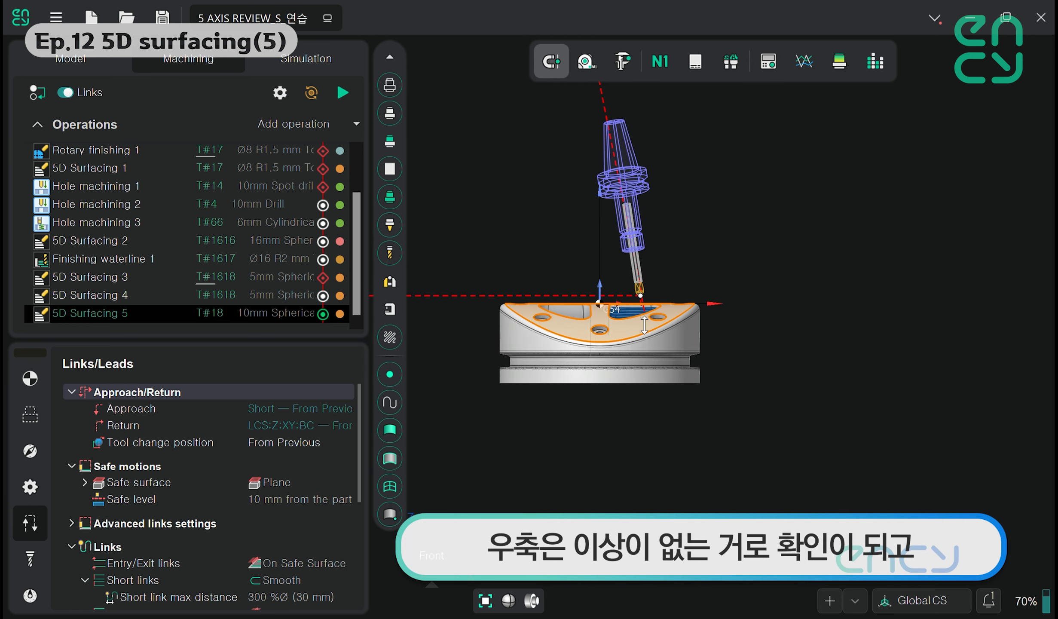
# Set the multiply scheme in the Transformations settings of 5D Surfacing 5 to Round array
pyautogui.moveTo(636, 310); pyautogui.dragTo(644, 434, button='middle')
pyautogui.scroll(3, 634, 305)
pyautogui.moveTo(609, 336); pyautogui.dragTo(656, 309, button='middle')
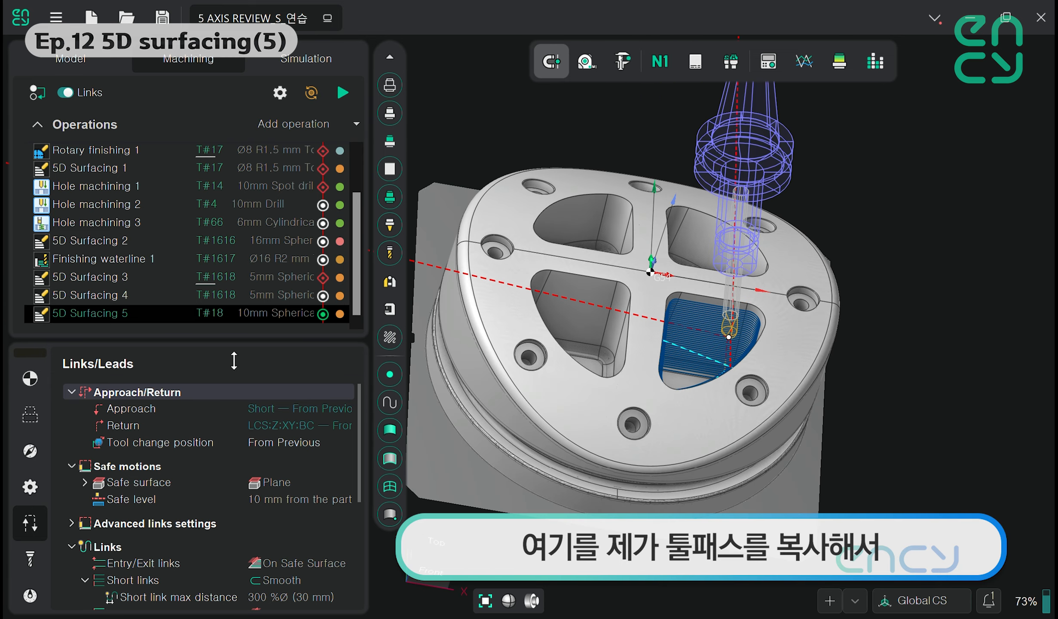
pyautogui.click(31, 356)
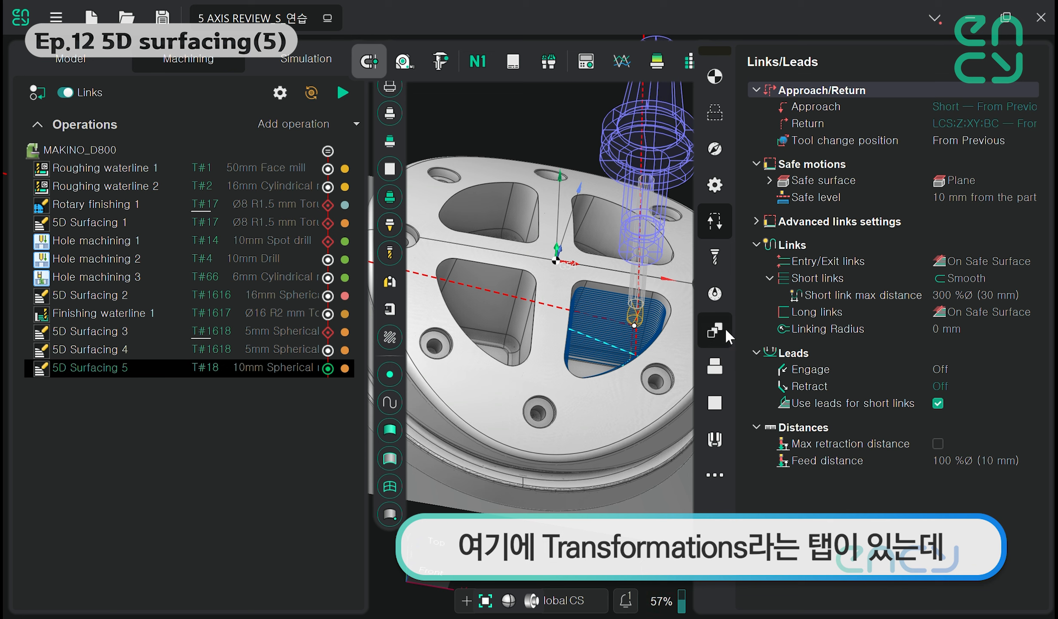
pyautogui.click(719, 329)
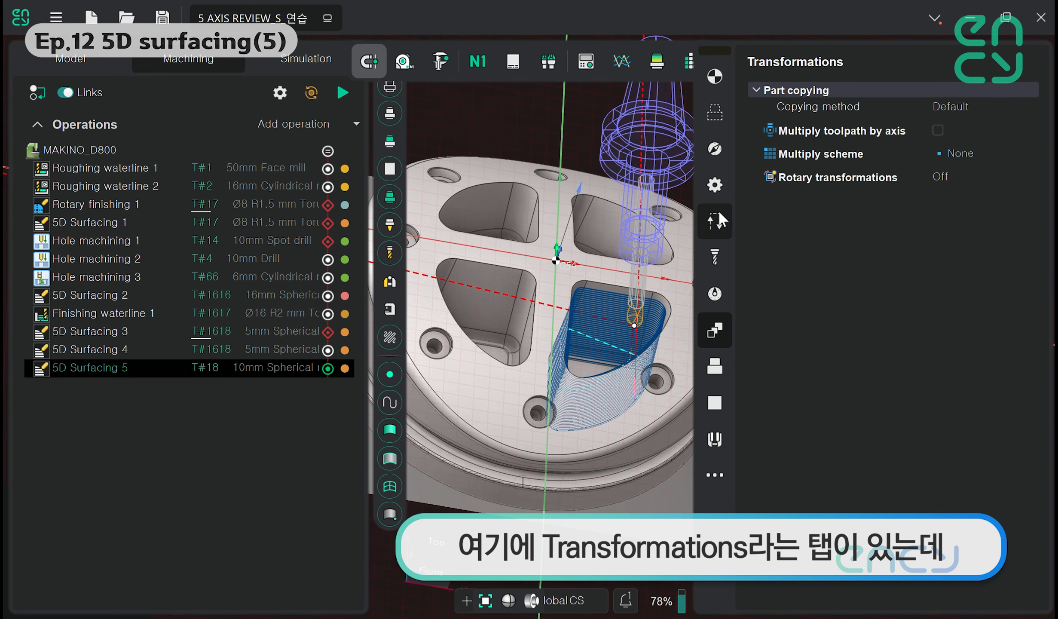
pyautogui.moveTo(708, 56); pyautogui.dragTo(209, 402)
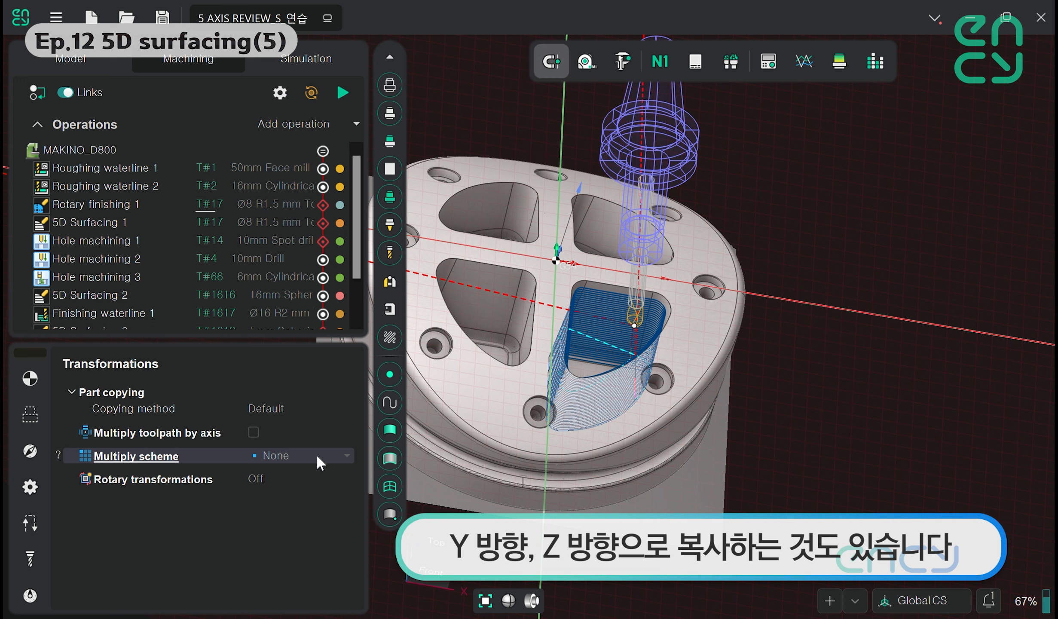
pyautogui.click(342, 456)
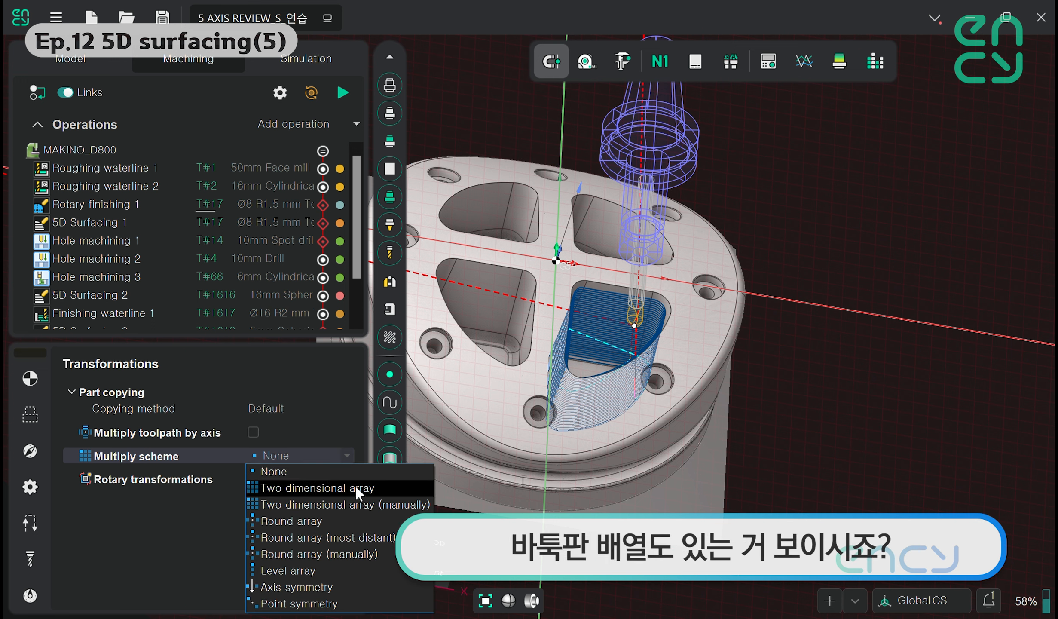
pyautogui.click(326, 520)
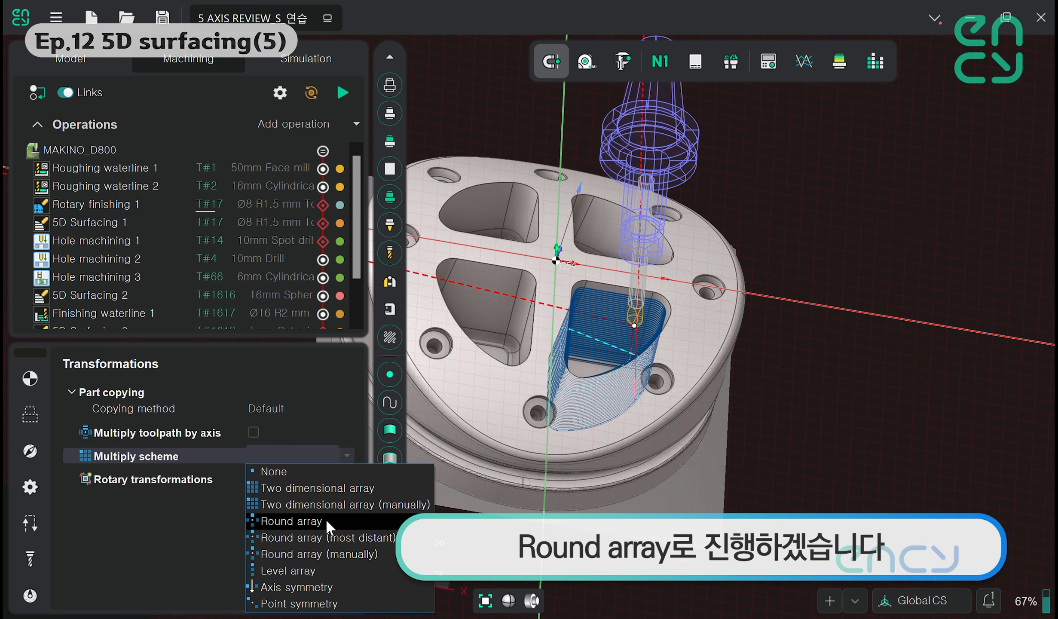
# Set the round array to 4 instances centred at Xc 0 mm, Yc 0 mm with a 90° angle step, and recalculate the toolpath
pyautogui.click(265, 472)
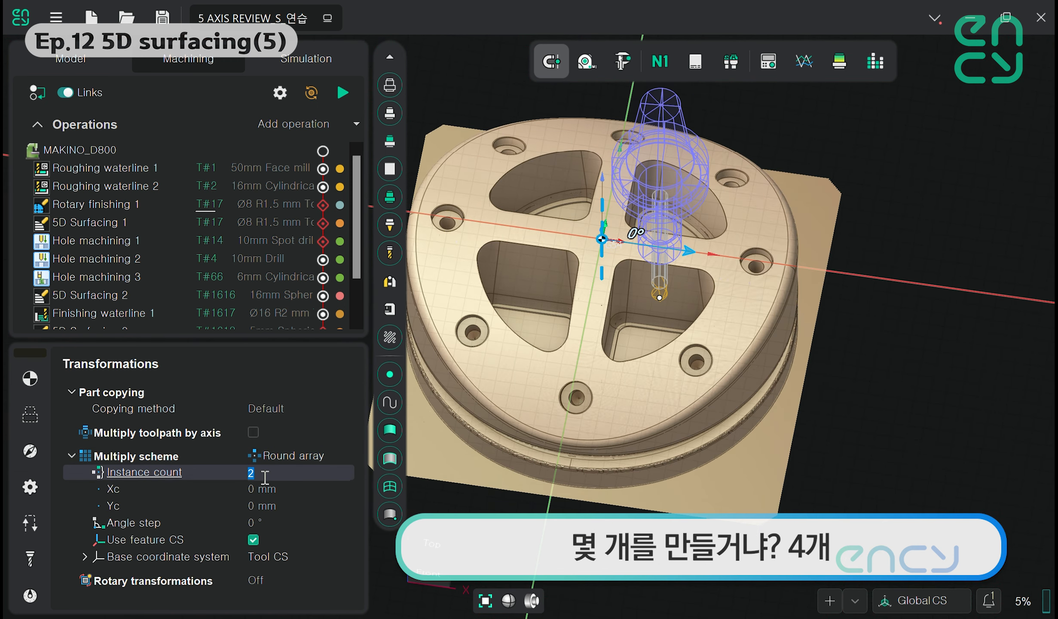
pyautogui.click(272, 487)
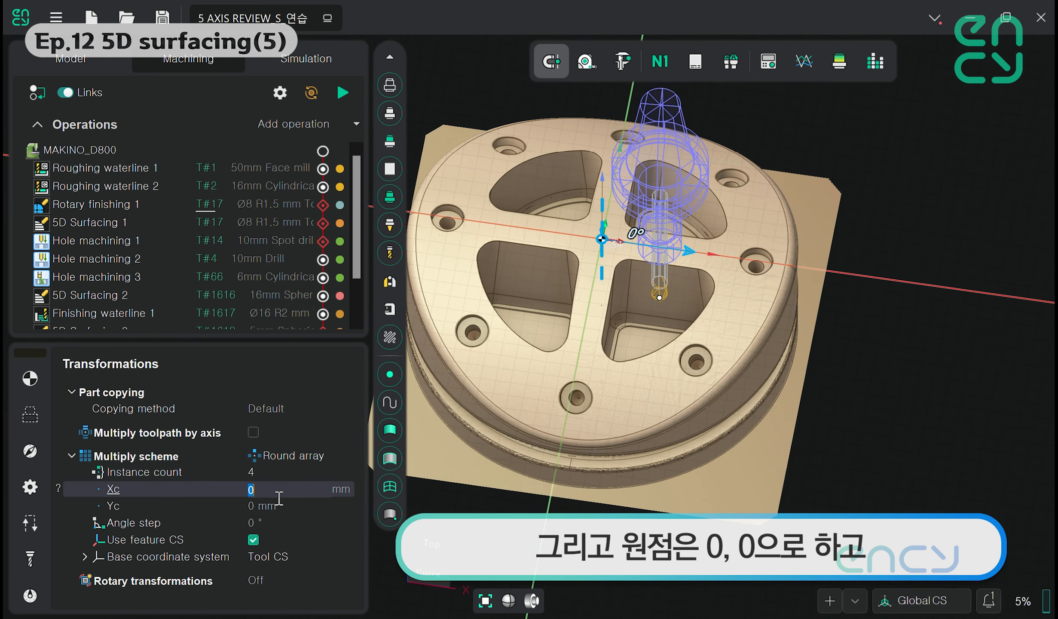
pyautogui.click(273, 509)
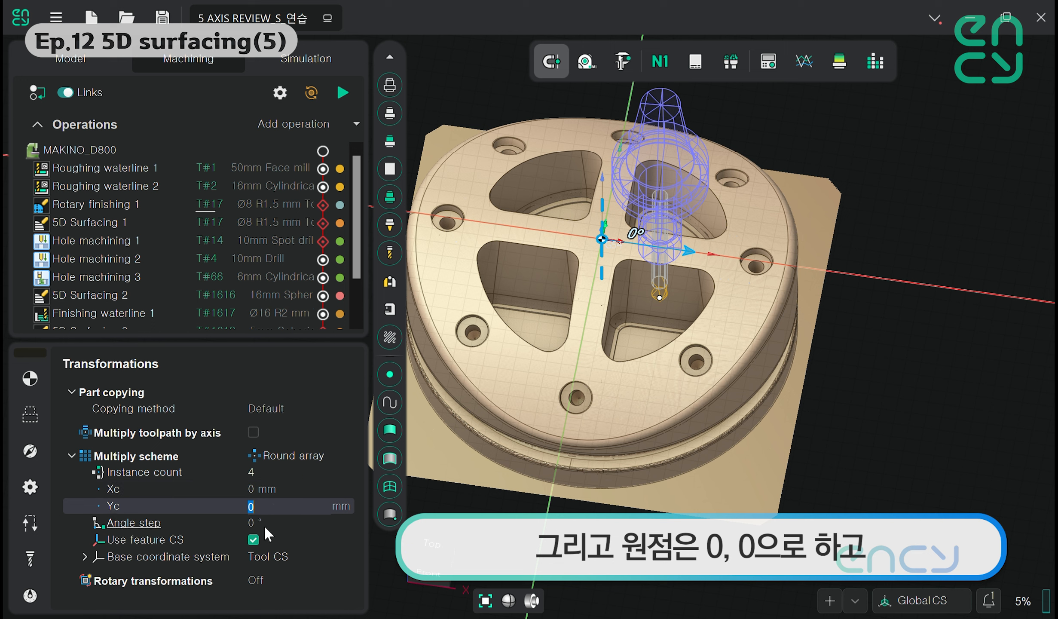
pyautogui.click(265, 524)
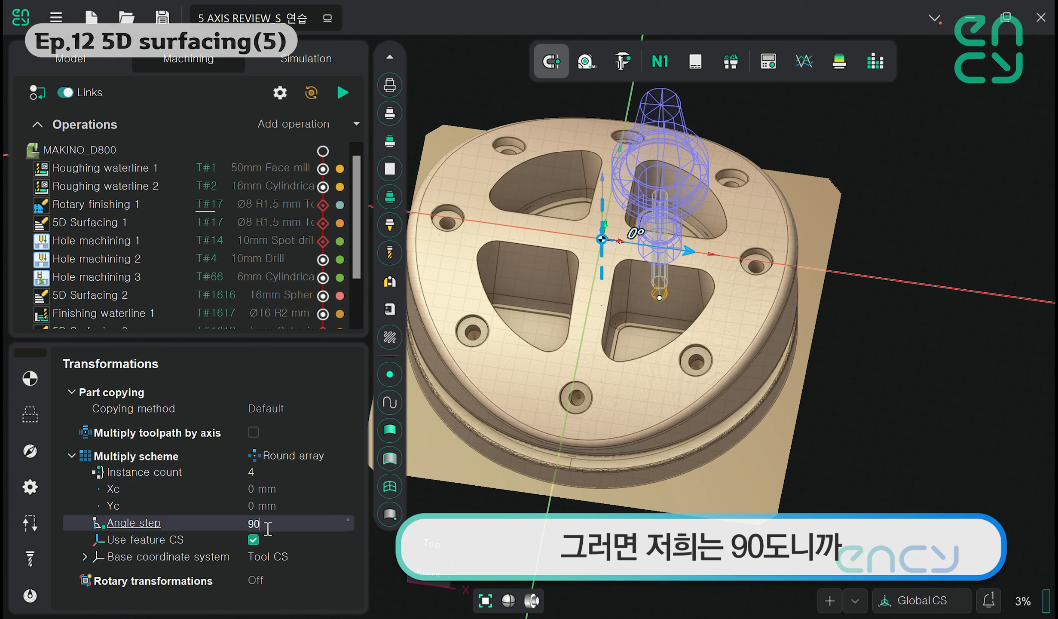
pyautogui.press('Return')
pyautogui.click(343, 93)
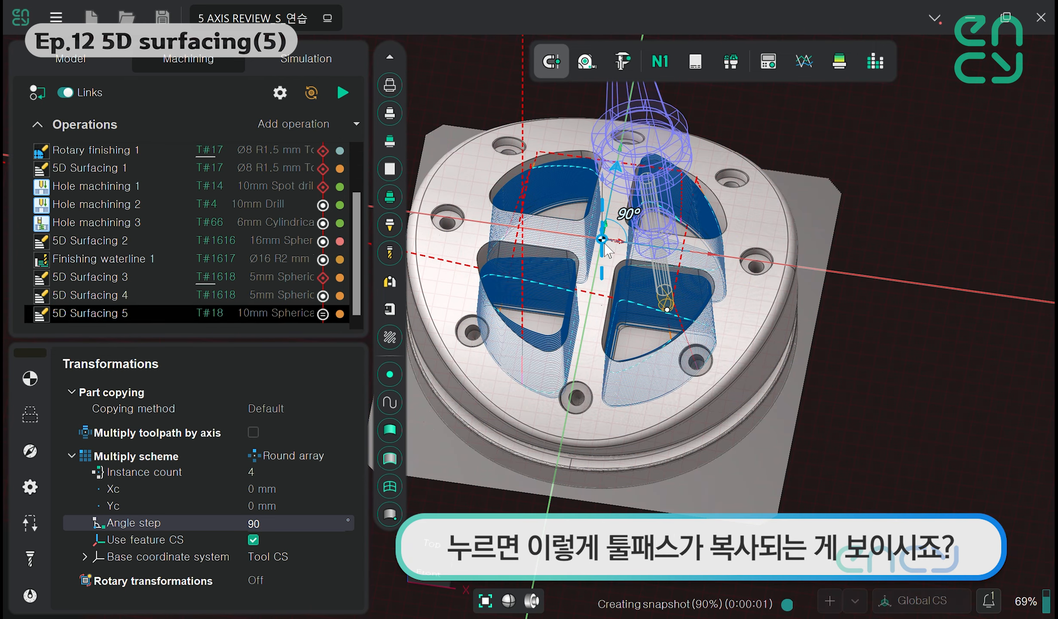
# Examine the heights of the copied toolpaths against the surrounding surface at each of the four pockets
pyautogui.moveTo(612, 320); pyautogui.dragTo(650, 325, button='middle')
pyautogui.scroll(5, 650, 326)
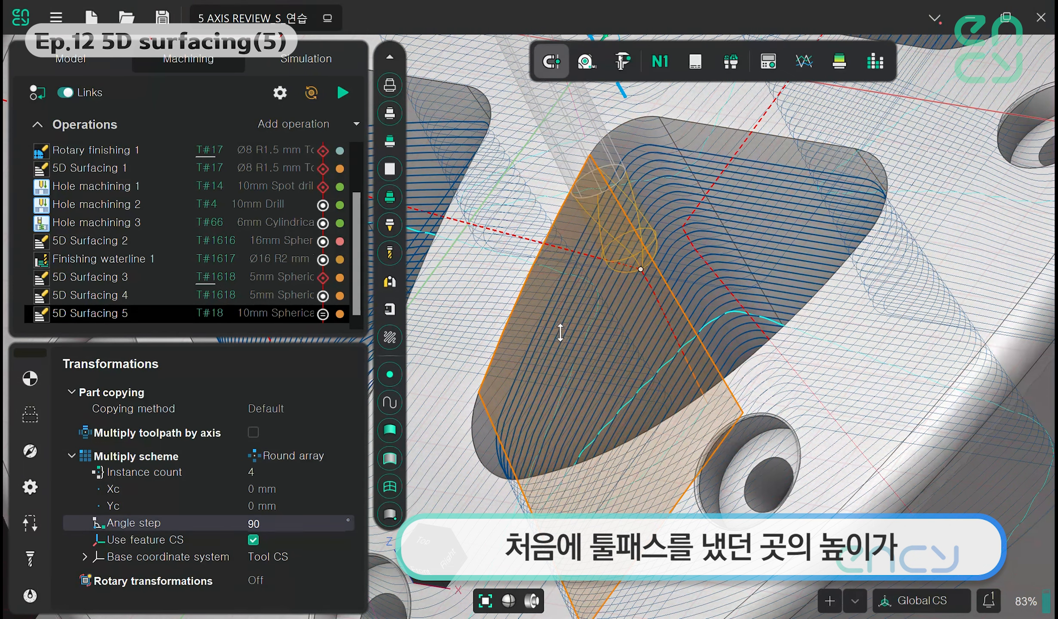
pyautogui.moveTo(560, 330); pyautogui.dragTo(513, 296, button='middle')
pyautogui.moveTo(592, 187); pyautogui.dragTo(730, 300, button='middle')
pyautogui.scroll(-6, 726, 245)
pyautogui.scroll(5, 759, 300)
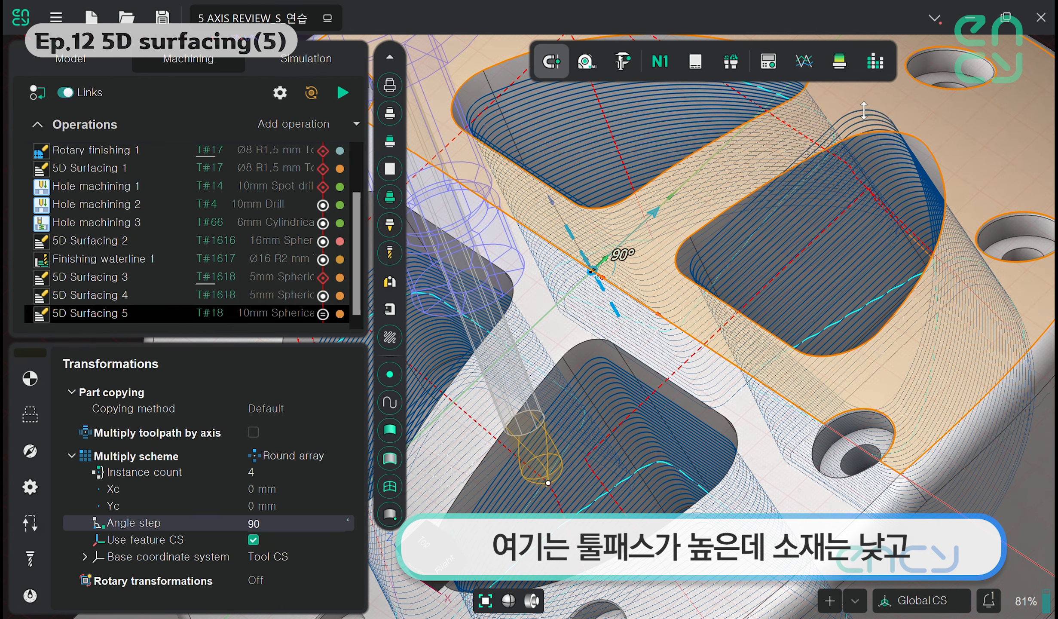
pyautogui.moveTo(803, 265); pyautogui.dragTo(739, 368, button='middle')
pyautogui.moveTo(754, 469); pyautogui.dragTo(712, 351, button='middle')
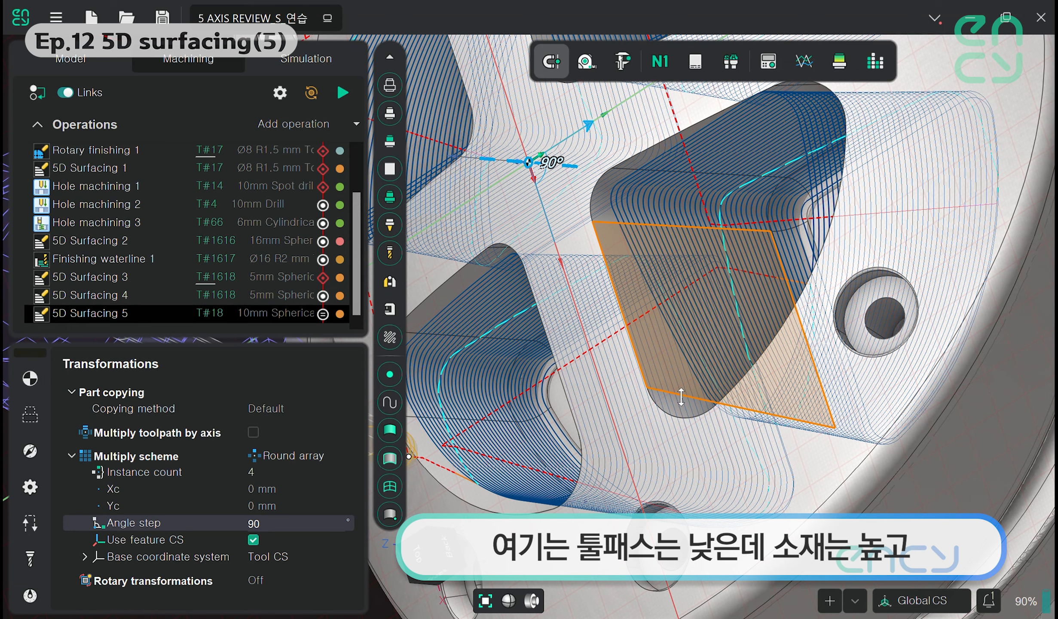
pyautogui.scroll(-6, 682, 398)
pyautogui.moveTo(681, 397); pyautogui.dragTo(655, 237, button='middle')
pyautogui.scroll(-2, 709, 366)
pyautogui.scroll(5, 656, 237)
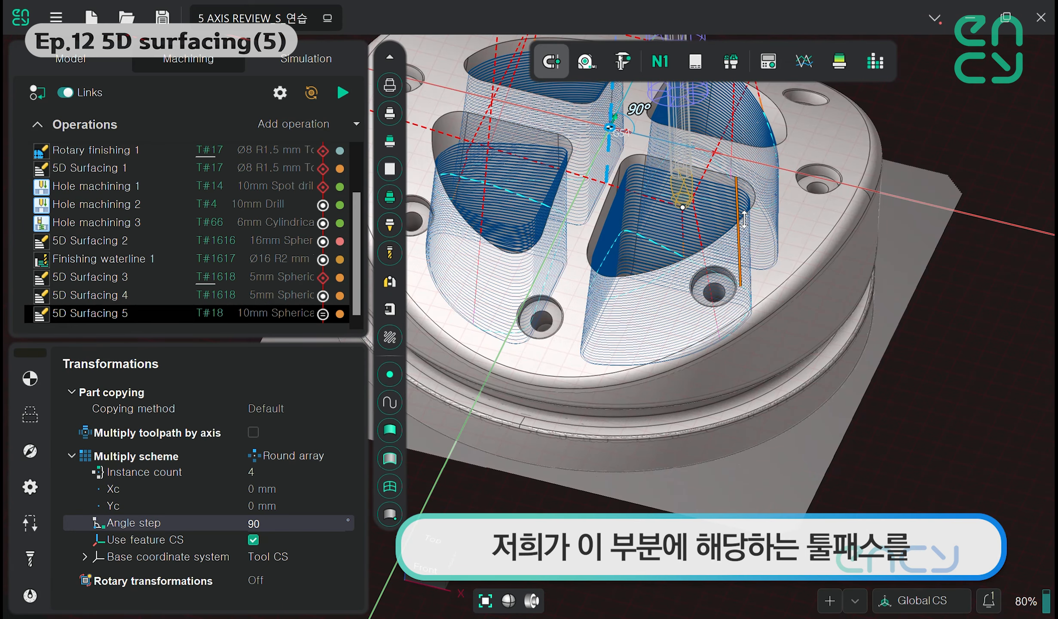
pyautogui.moveTo(744, 219); pyautogui.dragTo(595, 306, button='middle')
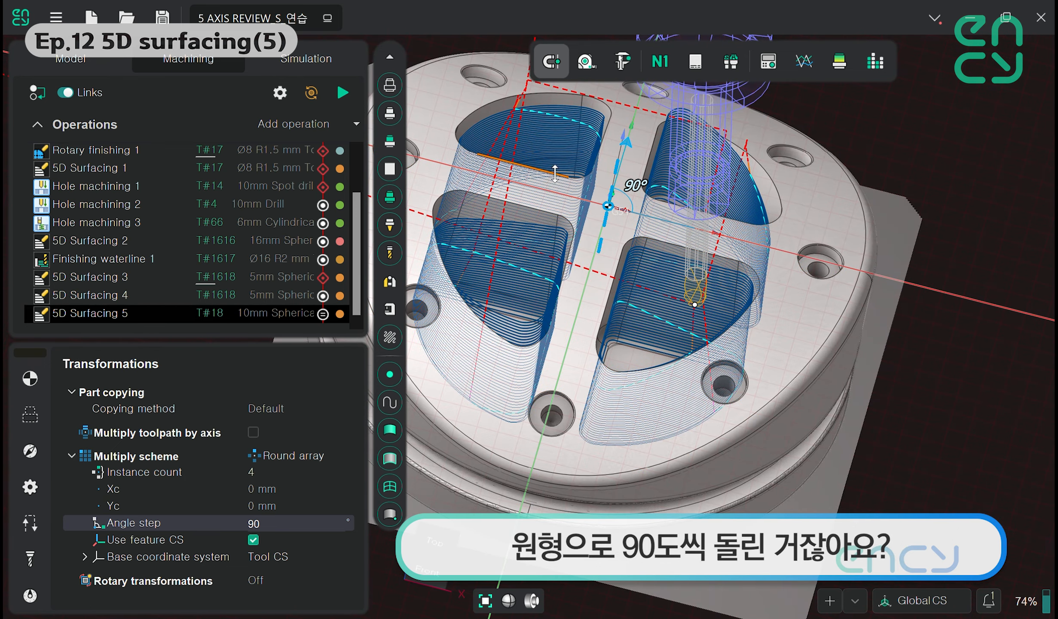
# Inspect from several viewing angles how the 90° rotated toolpath copies fit the pocket walls and the curved top face
pyautogui.moveTo(555, 174); pyautogui.dragTo(720, 304, button='middle')
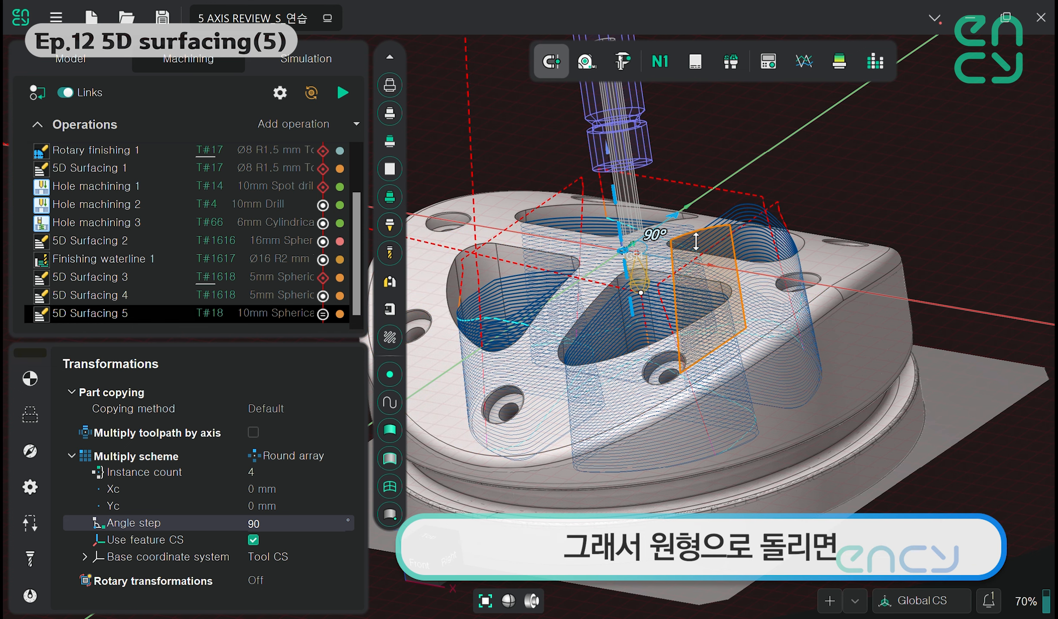
pyautogui.moveTo(695, 285); pyautogui.dragTo(589, 231, button='middle')
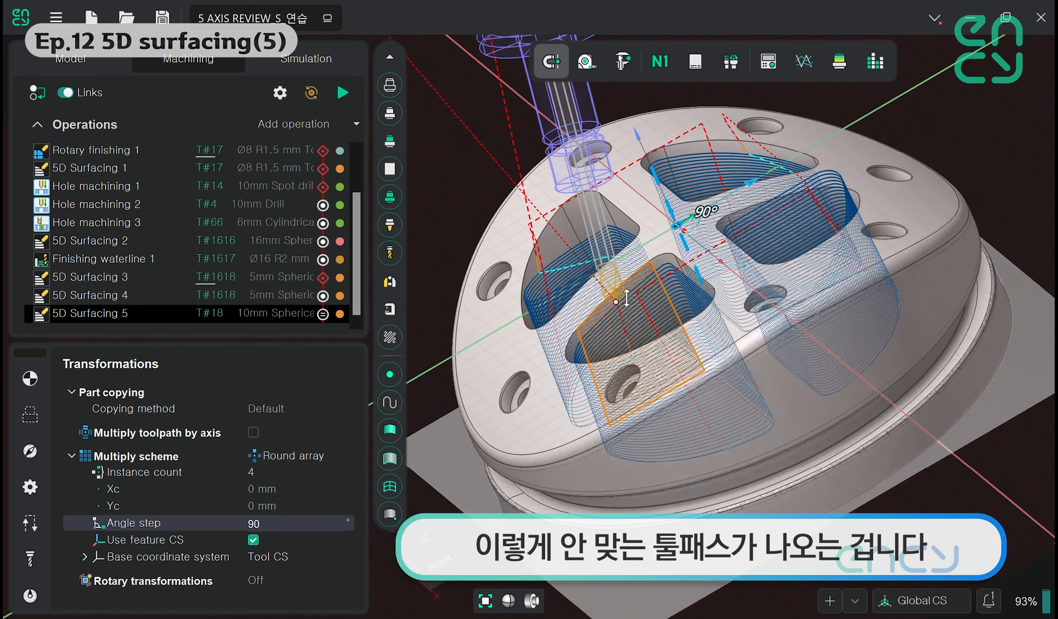
pyautogui.scroll(2, 589, 231)
pyautogui.scroll(-3, 589, 231)
pyautogui.moveTo(677, 341); pyautogui.dragTo(748, 378, button='middle')
pyautogui.scroll(-1, 798, 324)
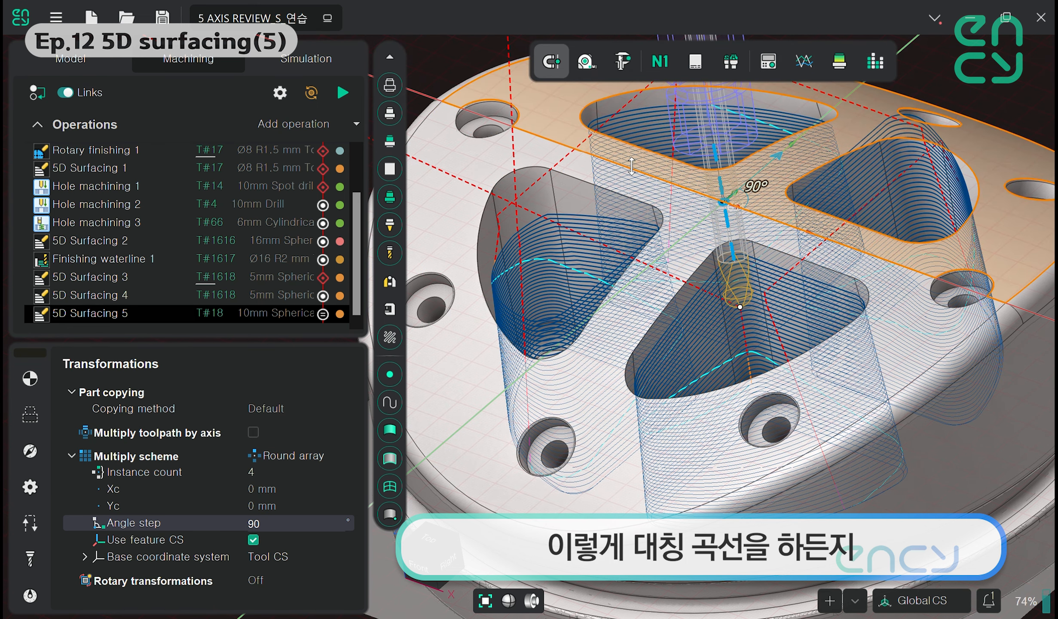
pyautogui.scroll(-3, 731, 279)
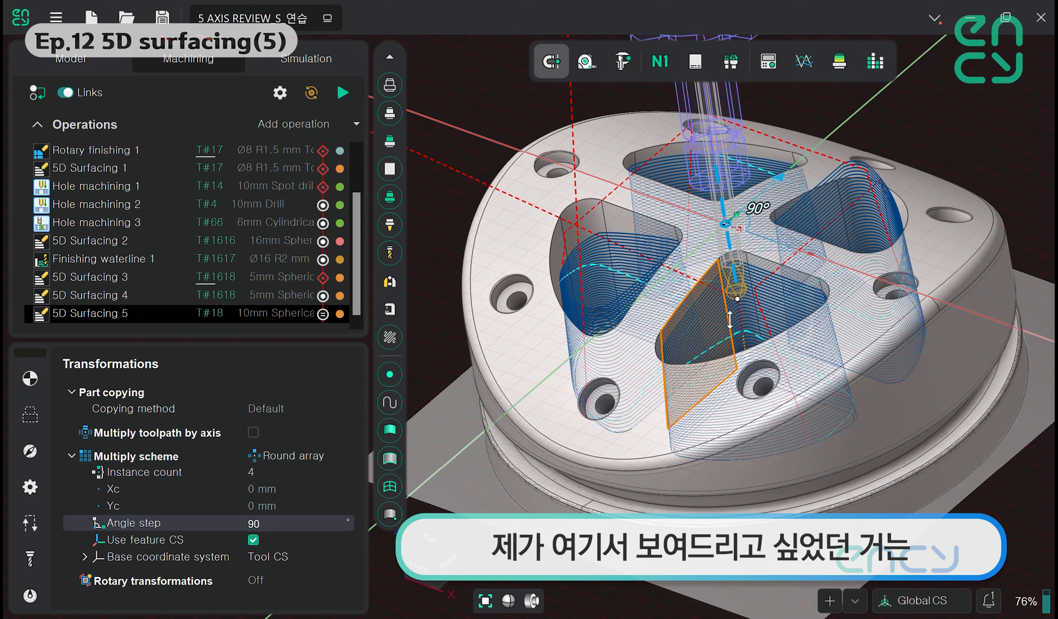
pyautogui.moveTo(729, 320); pyautogui.dragTo(752, 324, button='middle')
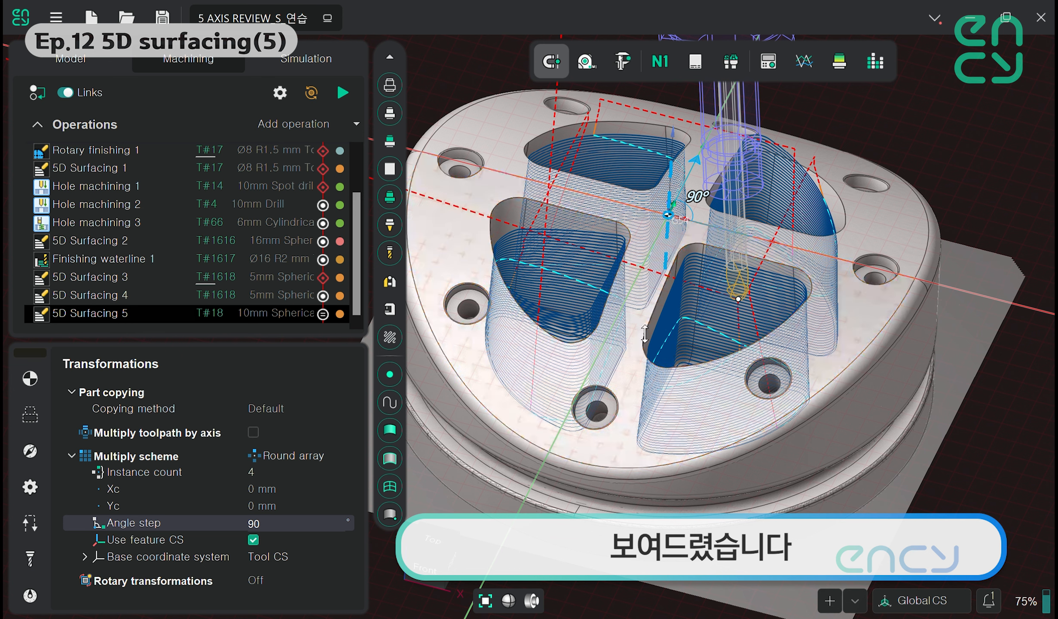
pyautogui.moveTo(578, 310); pyautogui.dragTo(626, 267, button='middle')
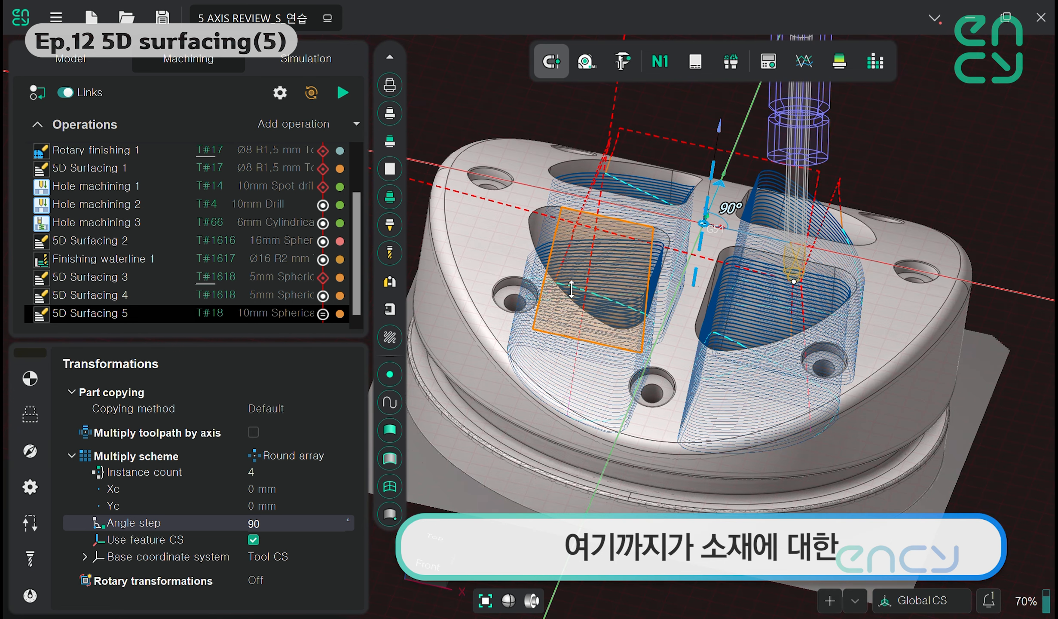
pyautogui.scroll(-5, 571, 289)
pyautogui.scroll(2, 358, 273)
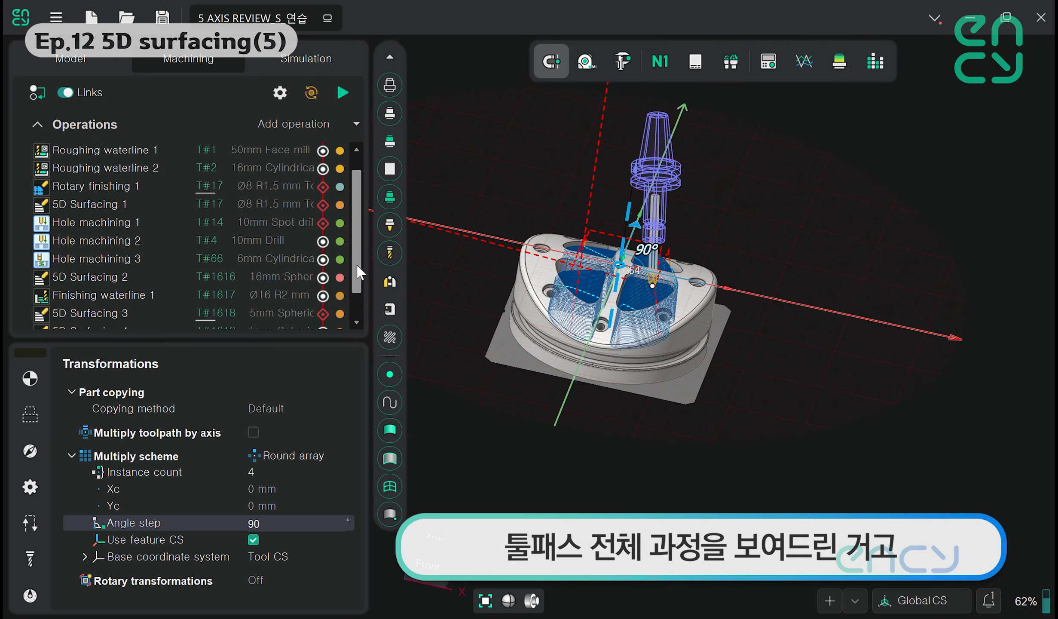
pyautogui.moveTo(357, 265); pyautogui.dragTo(359, 306)
pyautogui.moveTo(558, 290); pyautogui.dragTo(605, 342, button='middle')
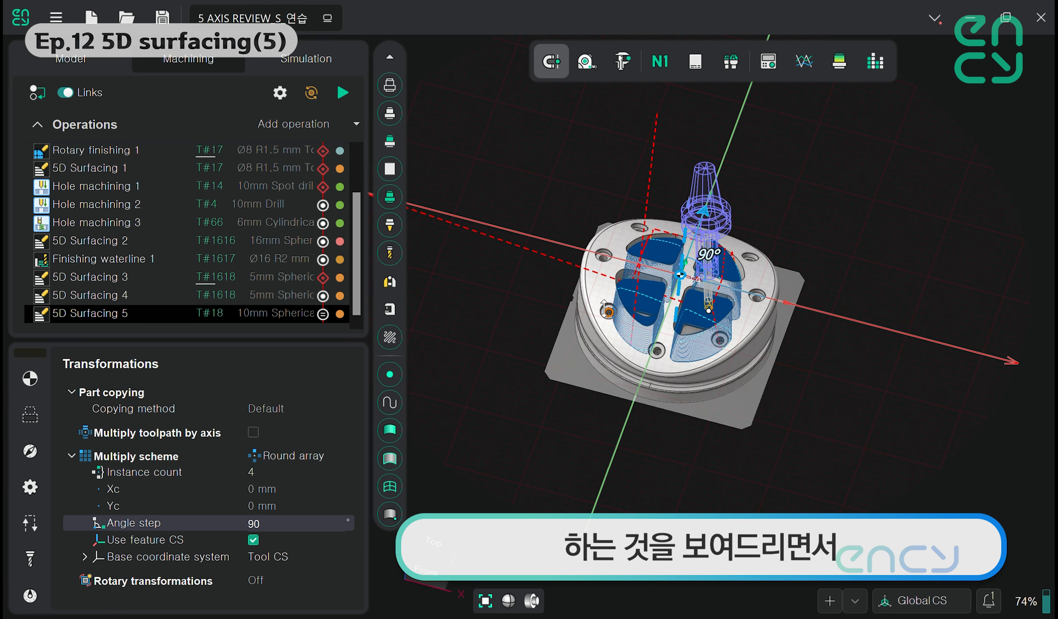
# Remove the round array from 5D Surfacing 5 by setting its multiply scheme to None
pyautogui.scroll(5, 703, 314)
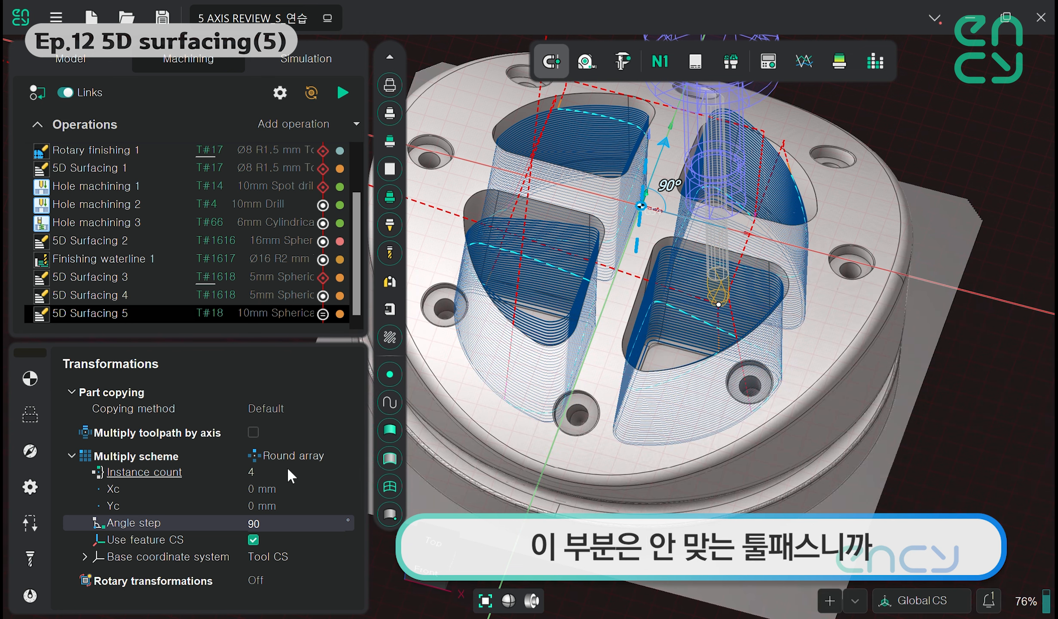
pyautogui.click(343, 456)
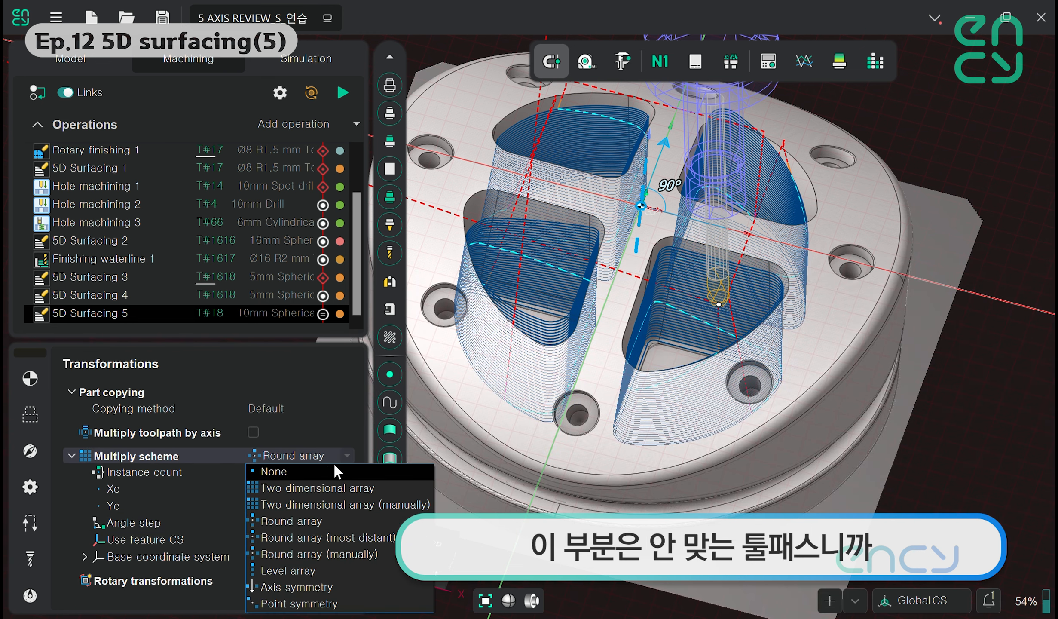
pyautogui.click(329, 473)
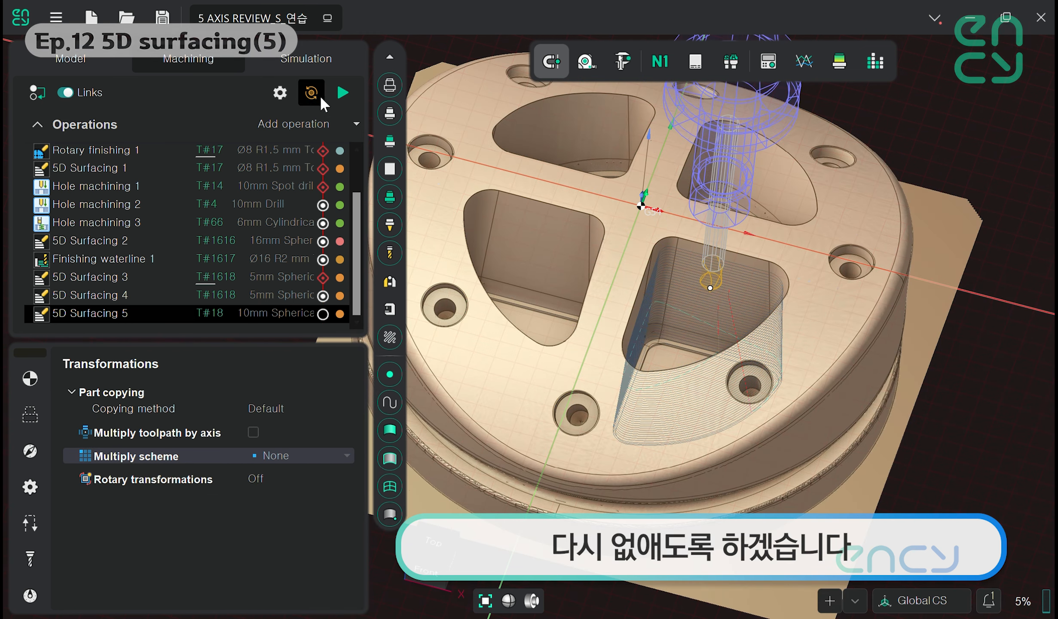